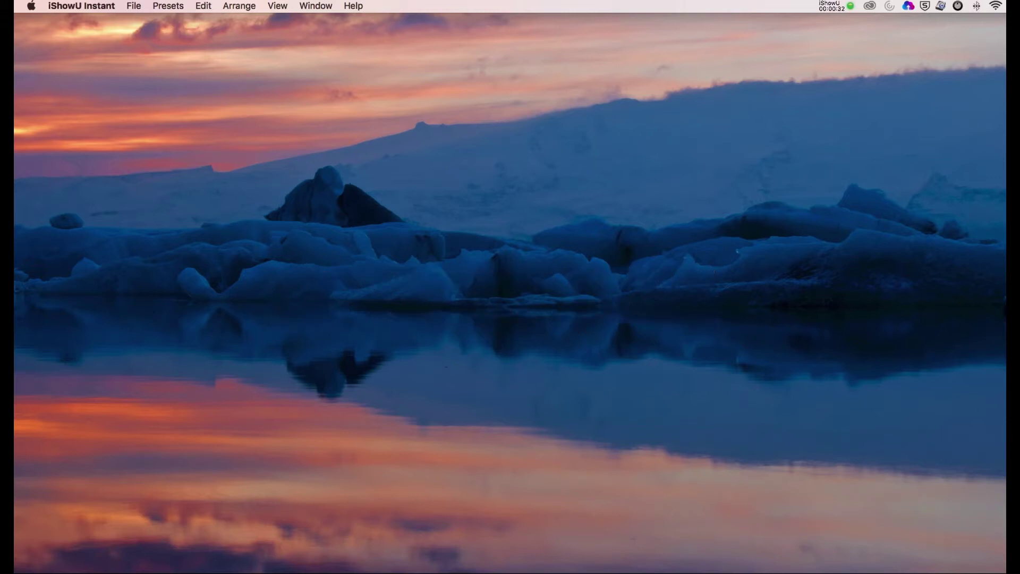
Step: Switch to Chrome and look over the Audacity home page at audacityteam.org
key("super+Tab")
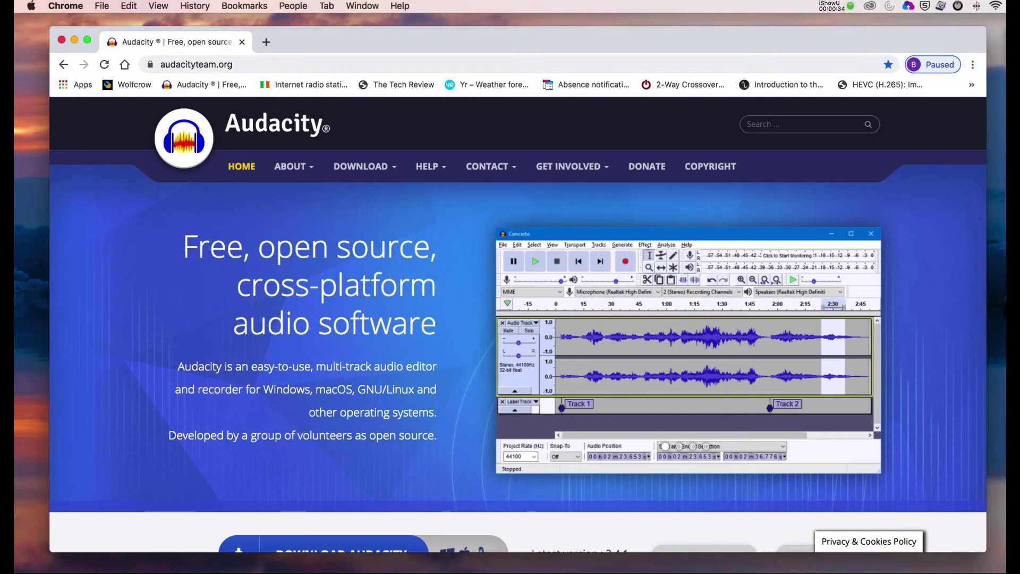
left_click(270, 67)
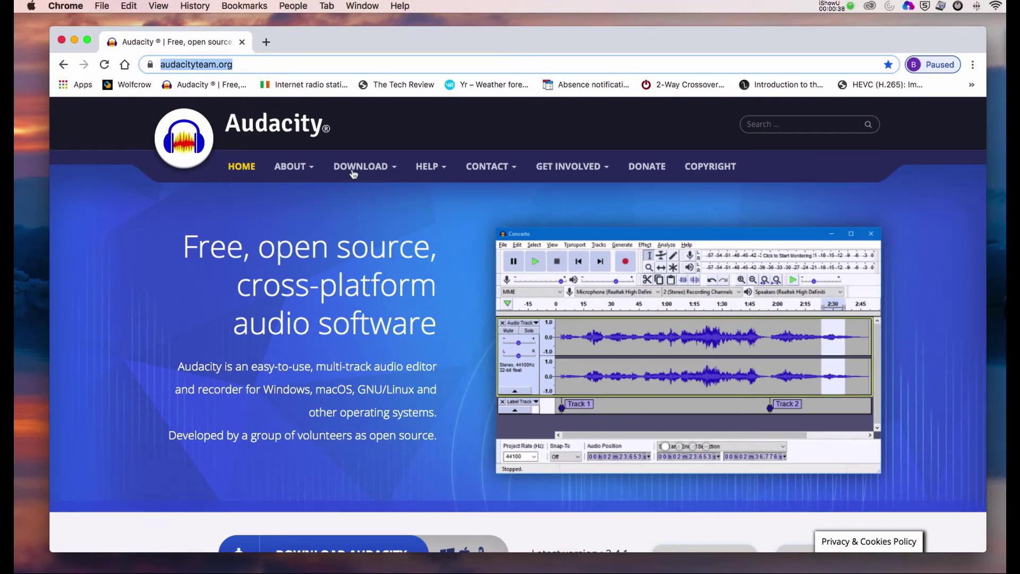
scroll(280, 204, "down", 2)
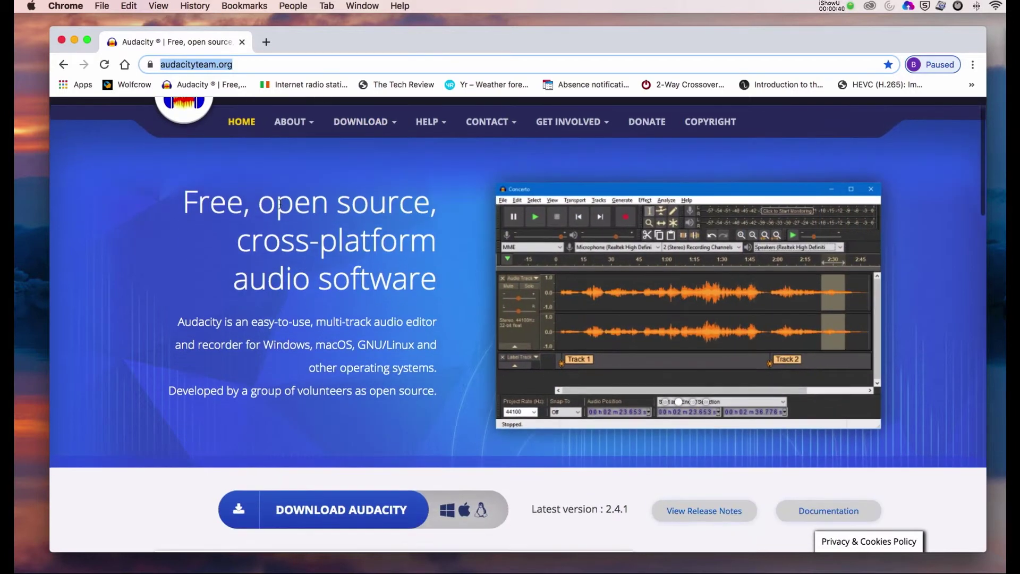
scroll(280, 204, "down", 4)
scroll(276, 204, "down", 3)
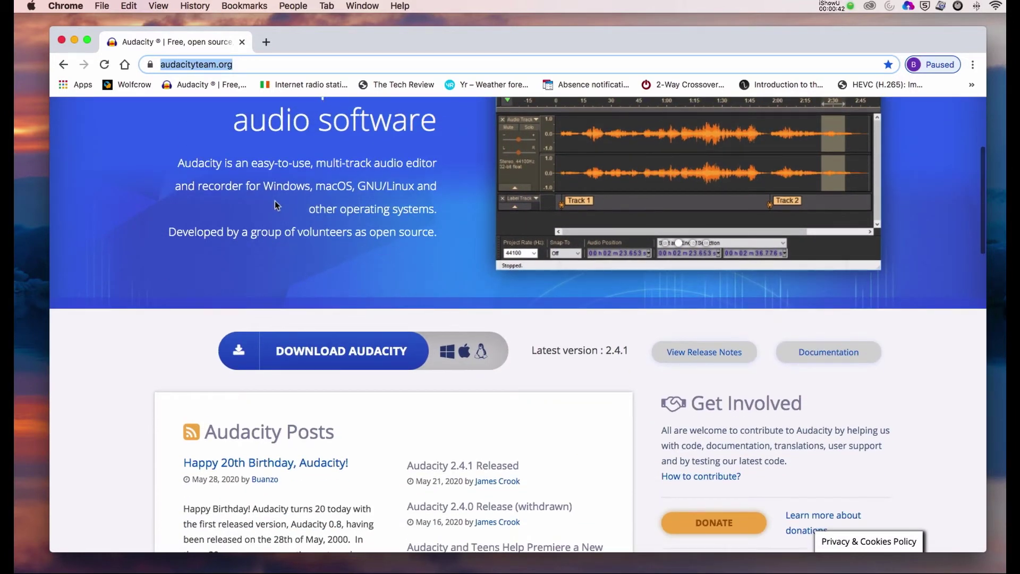
scroll(275, 205, "up", 9)
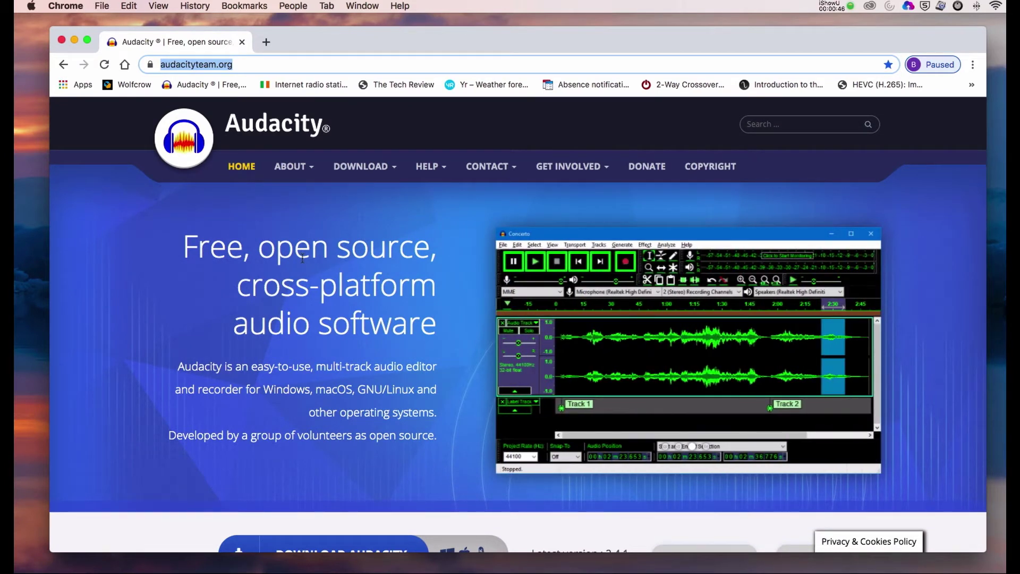
Step: Open the Audacity download page and review the versions offered for each operating system
scroll(319, 302, "down", 12)
left_click(342, 356)
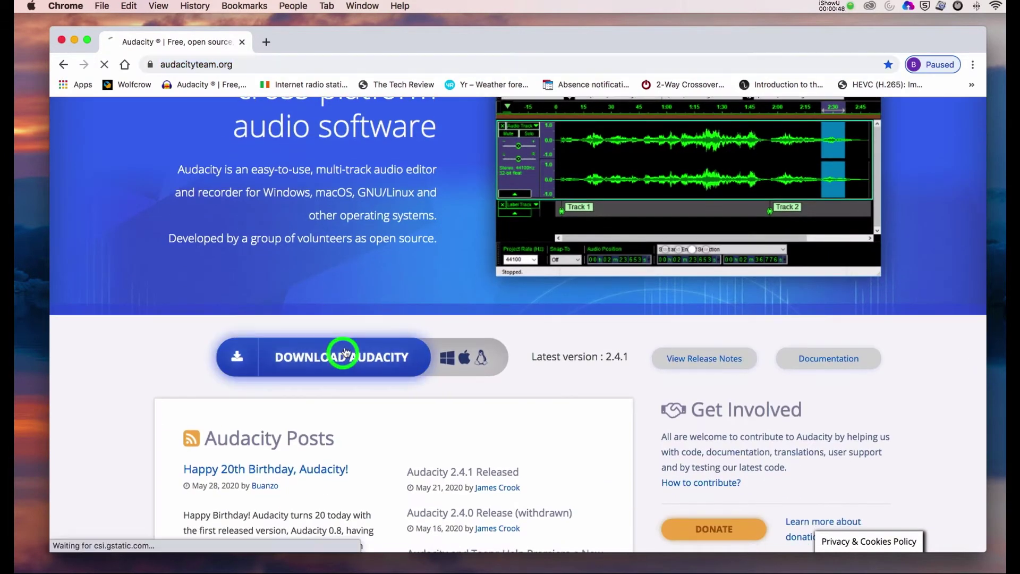
scroll(357, 344, "down", 4)
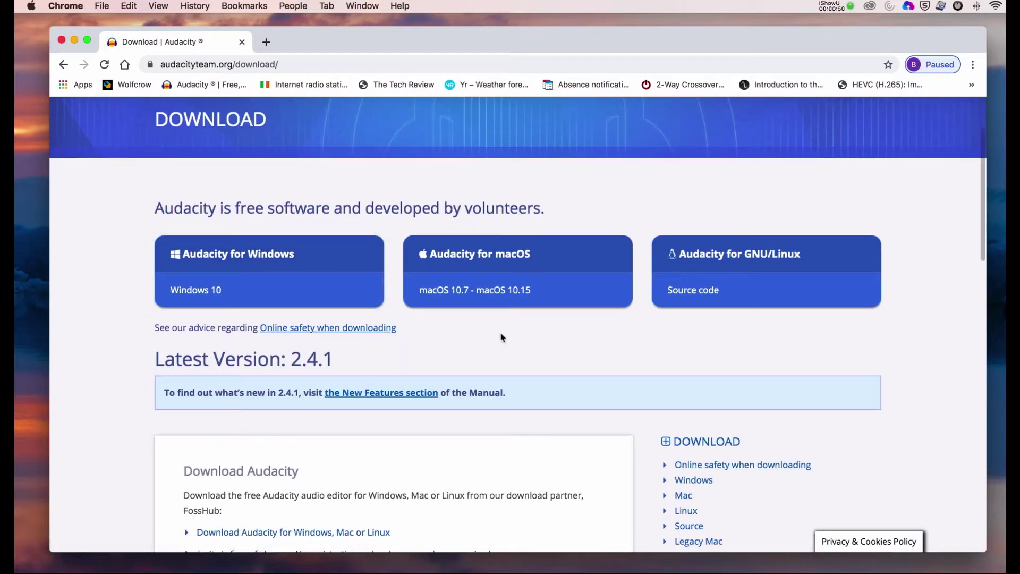
scroll(561, 334, "up", 4)
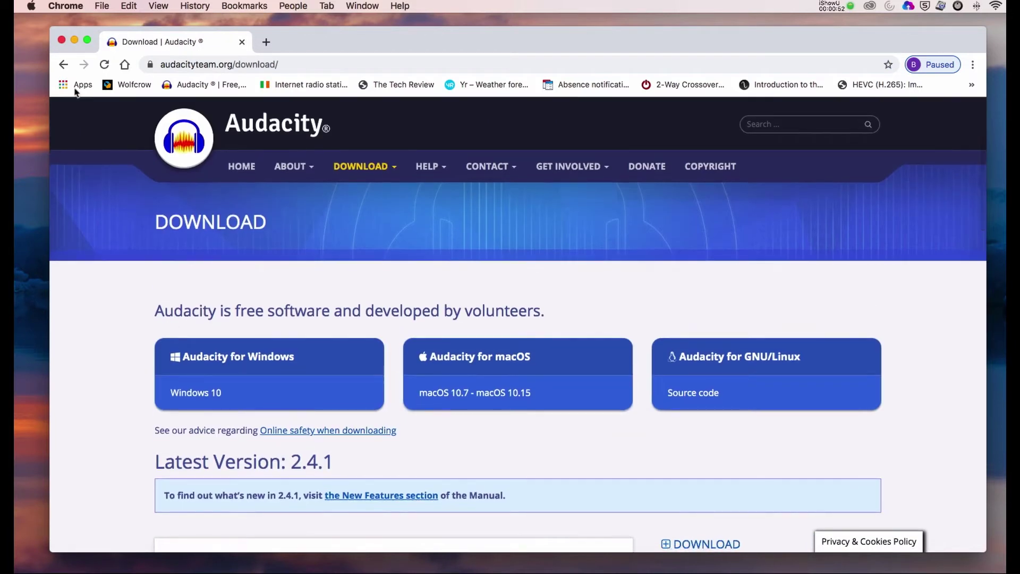
Step: Go back to the home page, review the Documentation page's manual links, and return to the home page
left_click(63, 65)
left_click(843, 359)
scroll(609, 385, "down", 3)
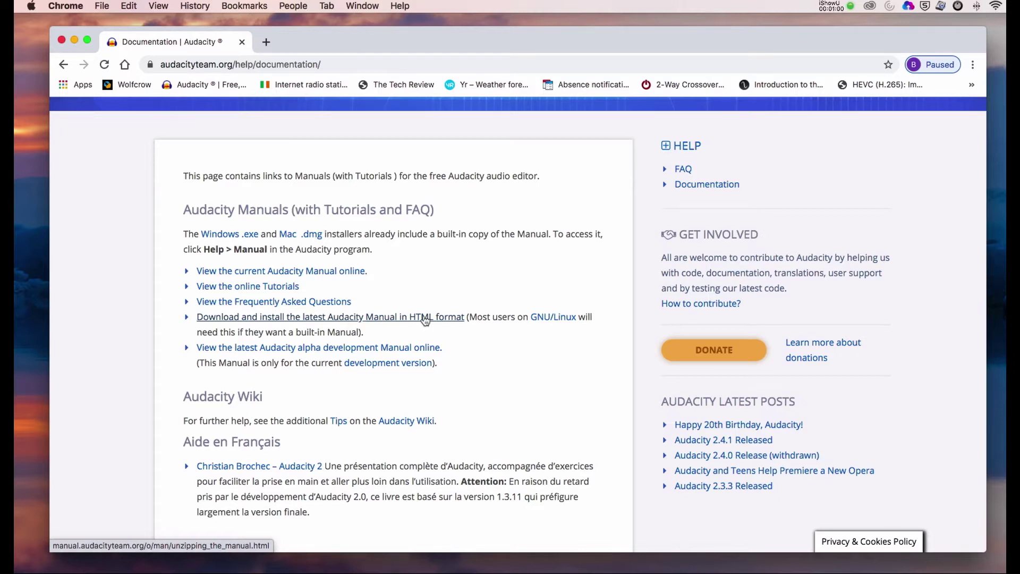
scroll(425, 318, "up", 3)
left_click(240, 167)
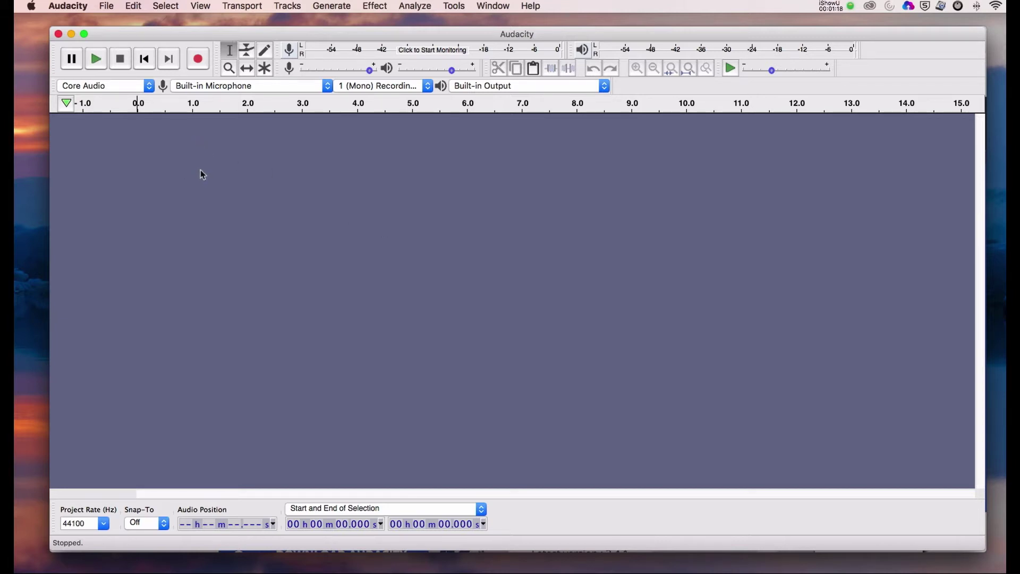
Step: In Audacity, save the empty project as "demo" in the Projects folder
left_click(107, 4)
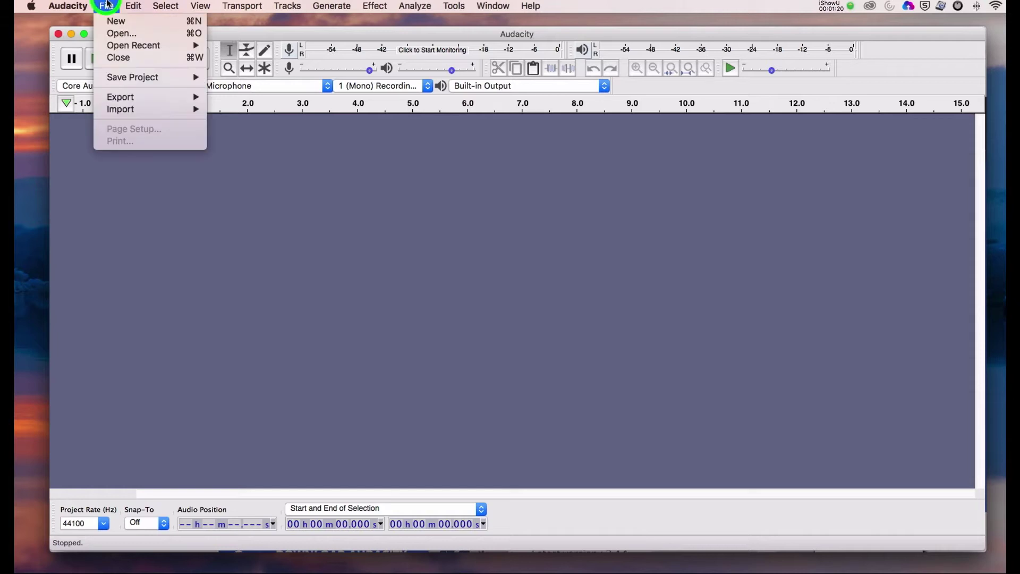
mouse_move(160, 77)
left_click(262, 91)
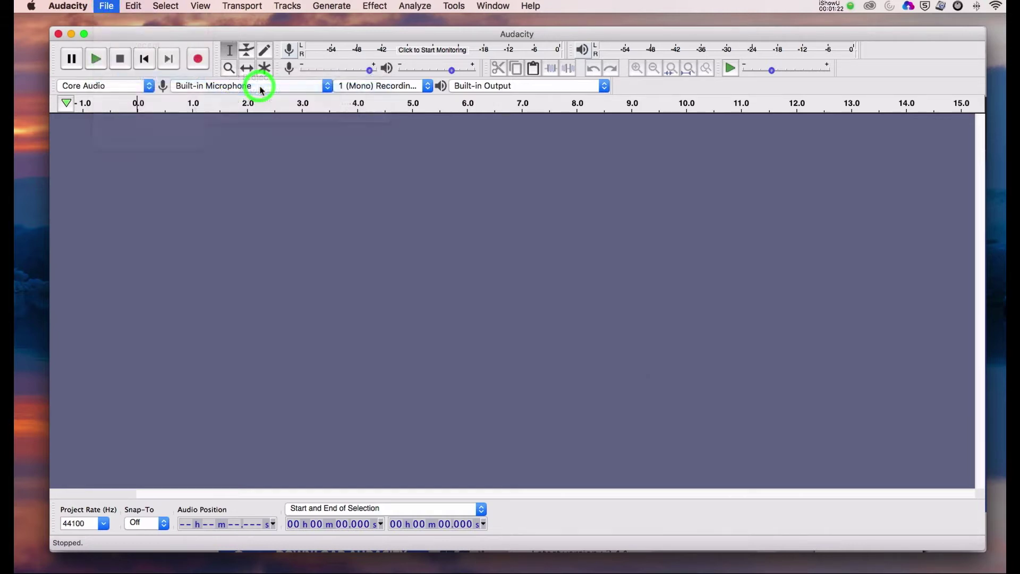
left_click(613, 334)
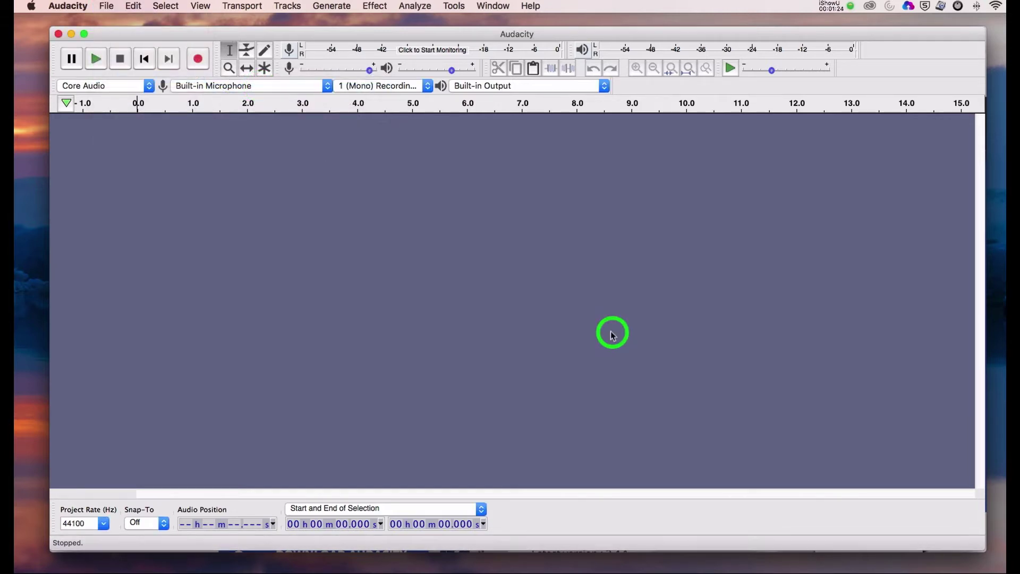
type("demo")
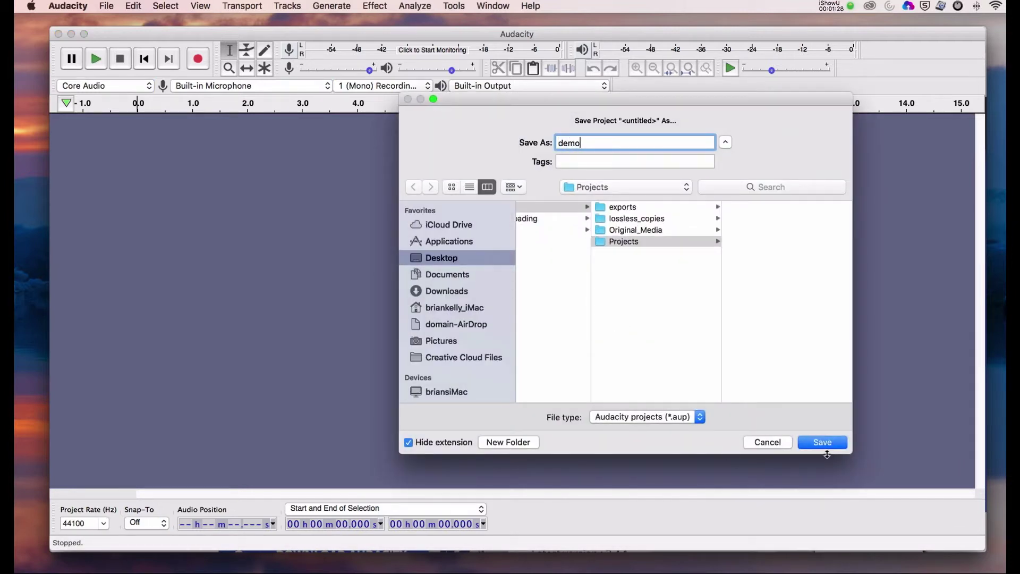
left_click(824, 443)
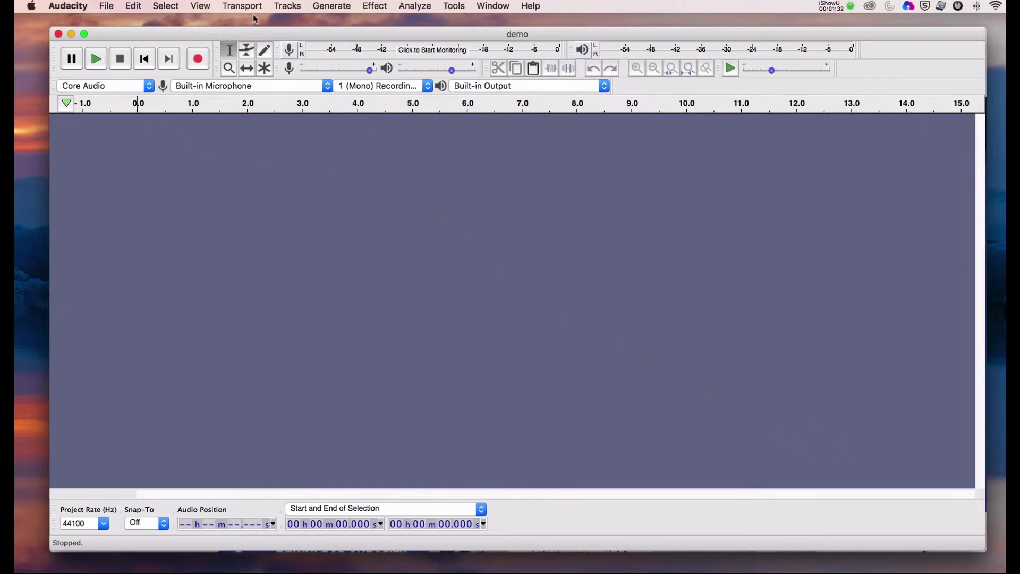
Step: Open the Audacity manual from the program's help and examine the Guide to the Audacity Project Window
left_click(542, 6)
left_click(569, 54)
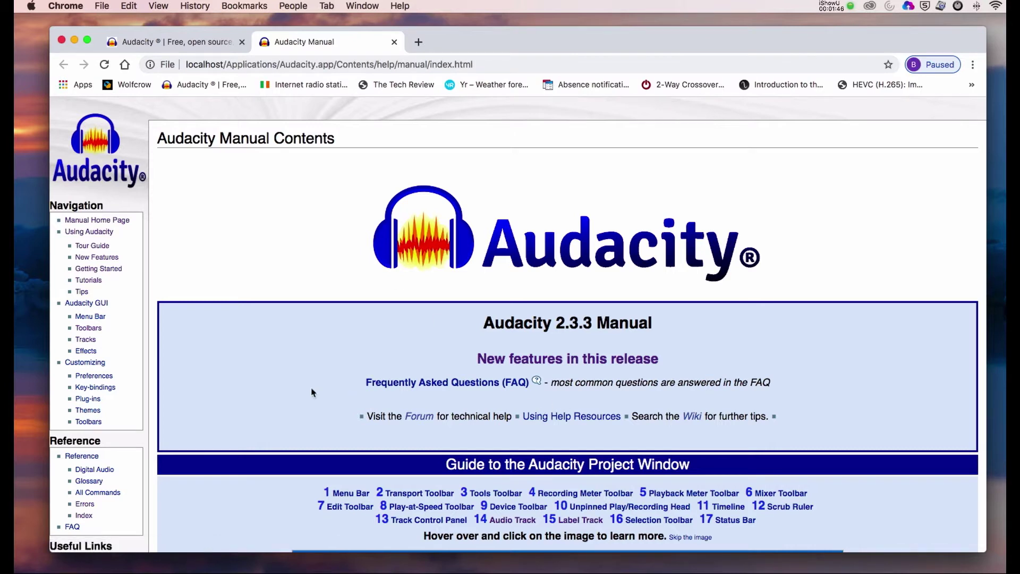
scroll(308, 393, "down", 2)
scroll(308, 393, "down", 10)
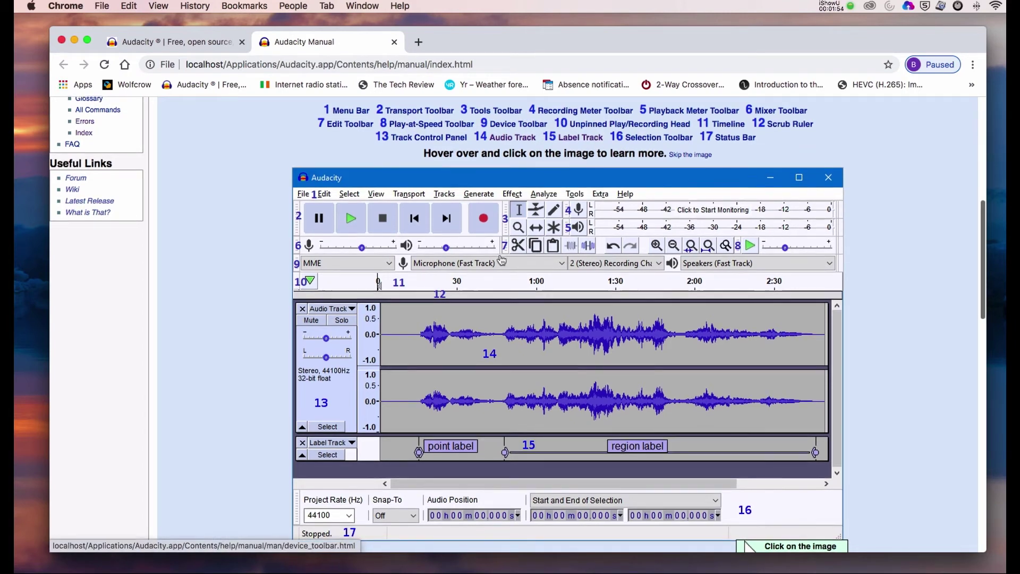
scroll(500, 258, "down", 2)
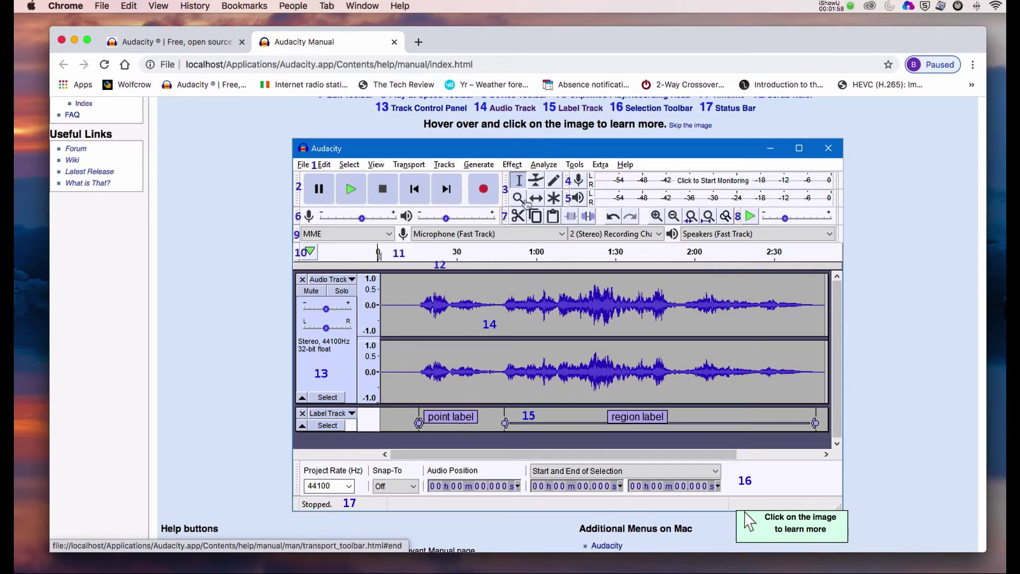
Step: Open the manual's Recording Meter Toolbar page from the guide image, look it over, and return to the manual home page
left_click(578, 181)
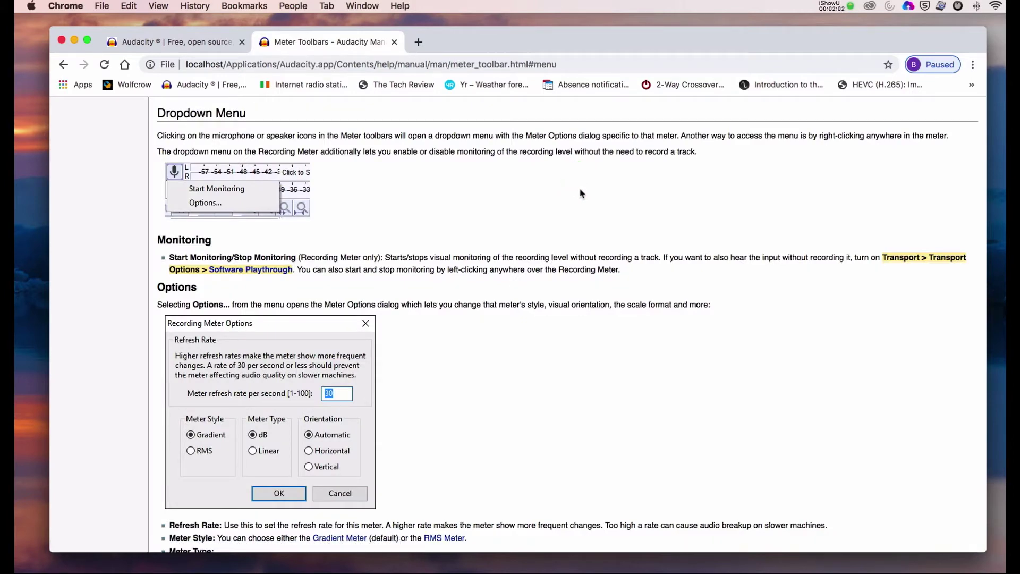
scroll(581, 193, "up", 20)
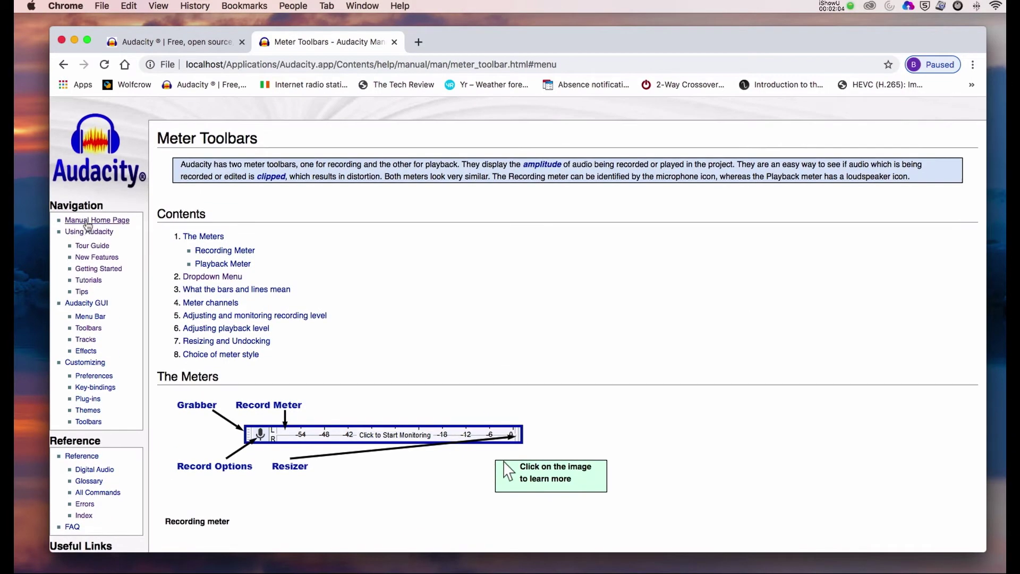
left_click(87, 222)
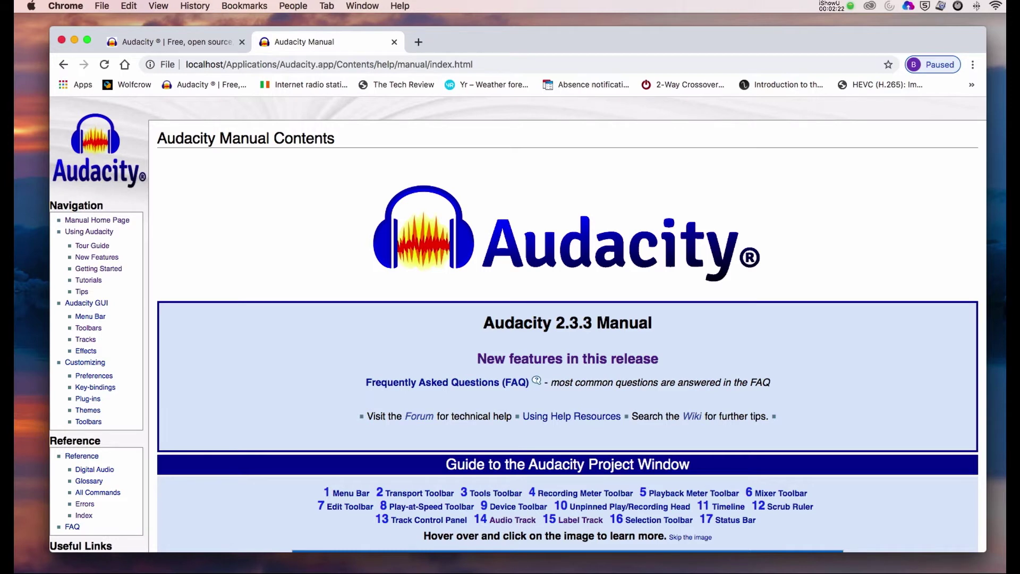
Step: Switch back to Audacity, monitor the microphone input level, and record about 25 seconds of narration with the Built-in Microphone
key("super+Tab")
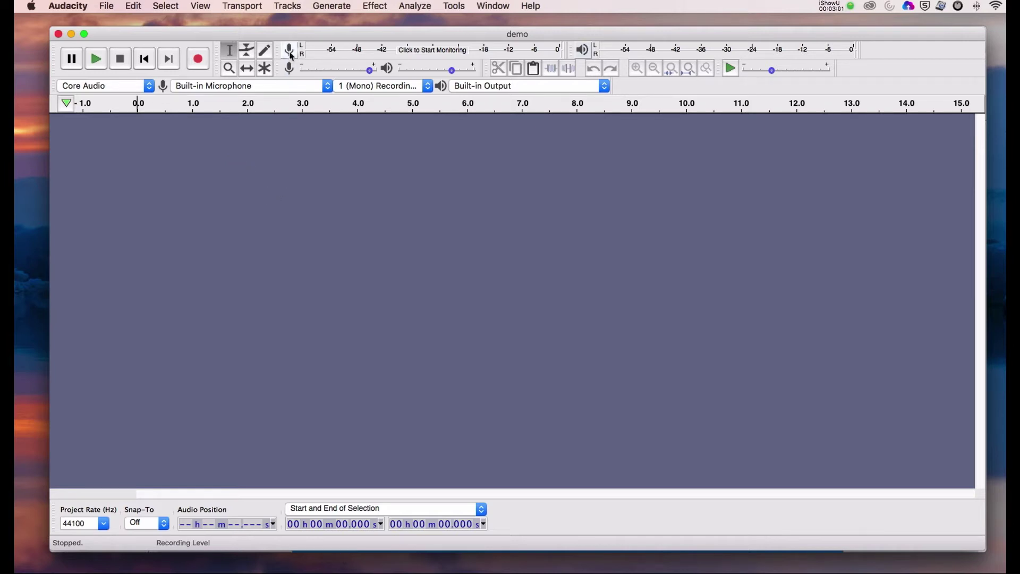
left_click_drag(292, 56, 313, 66)
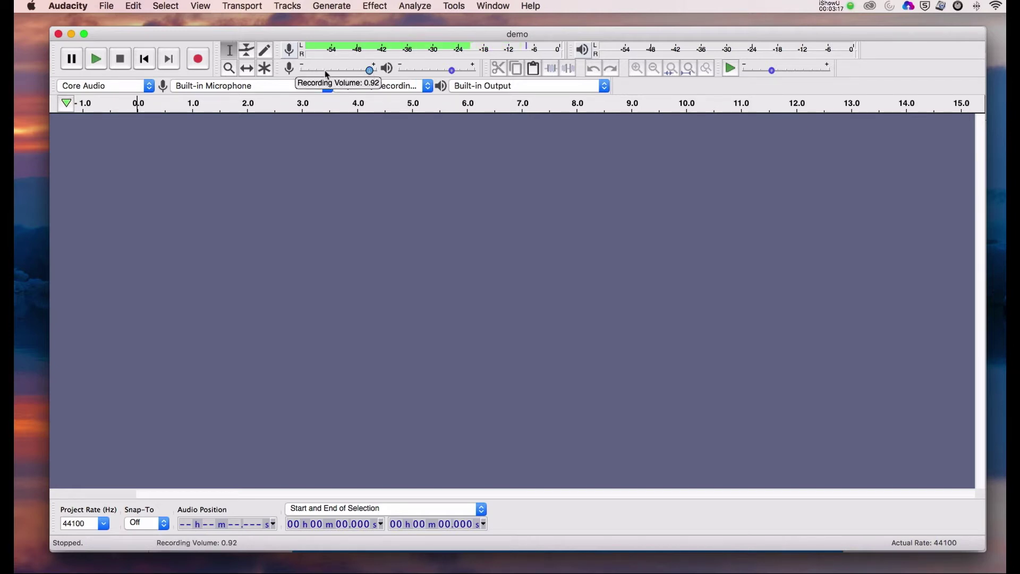
left_click(201, 65)
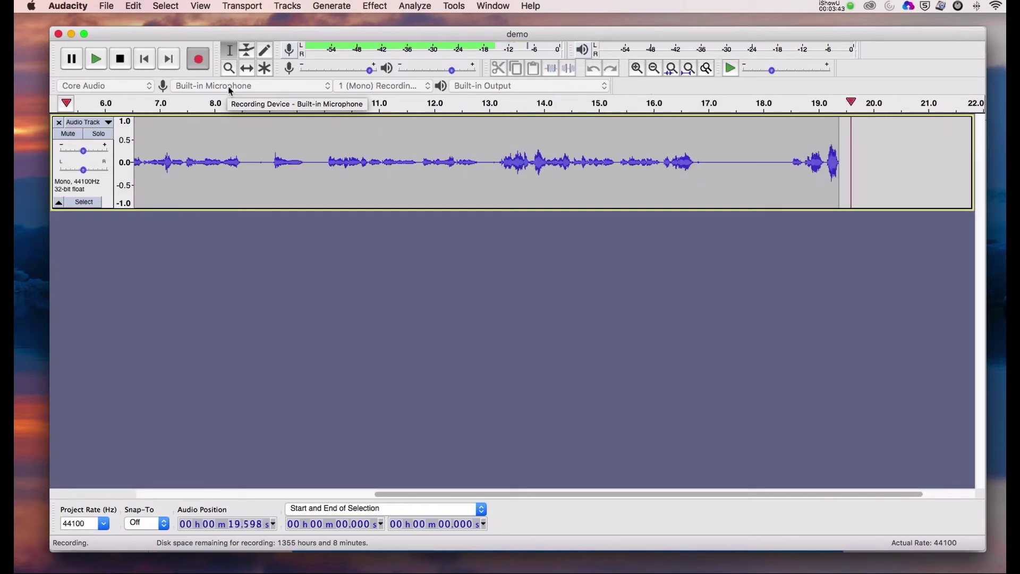
left_click(122, 60)
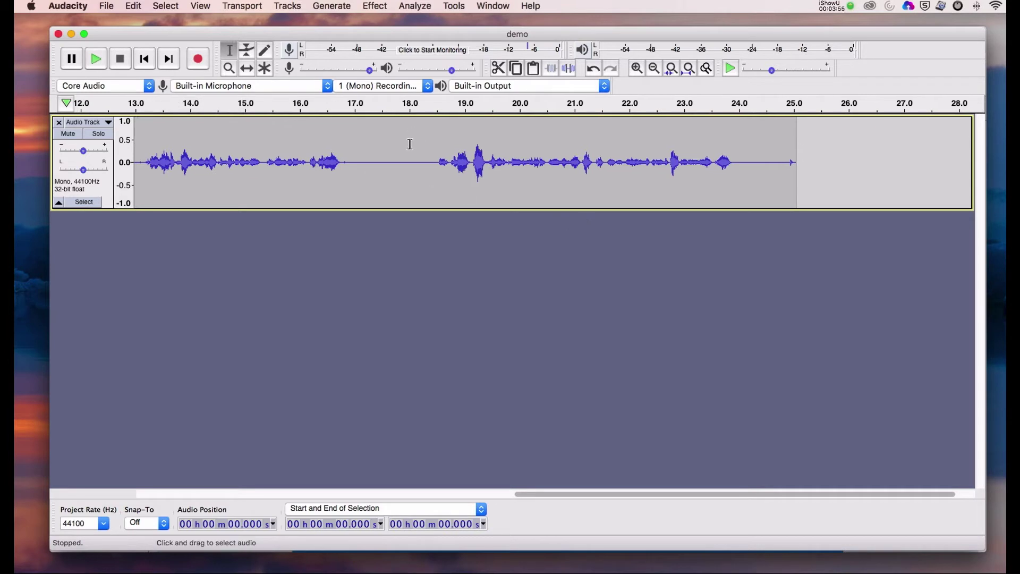
Step: Look along the recorded waveform and fit the entire recording to the window width
scroll(470, 157, "left", 10)
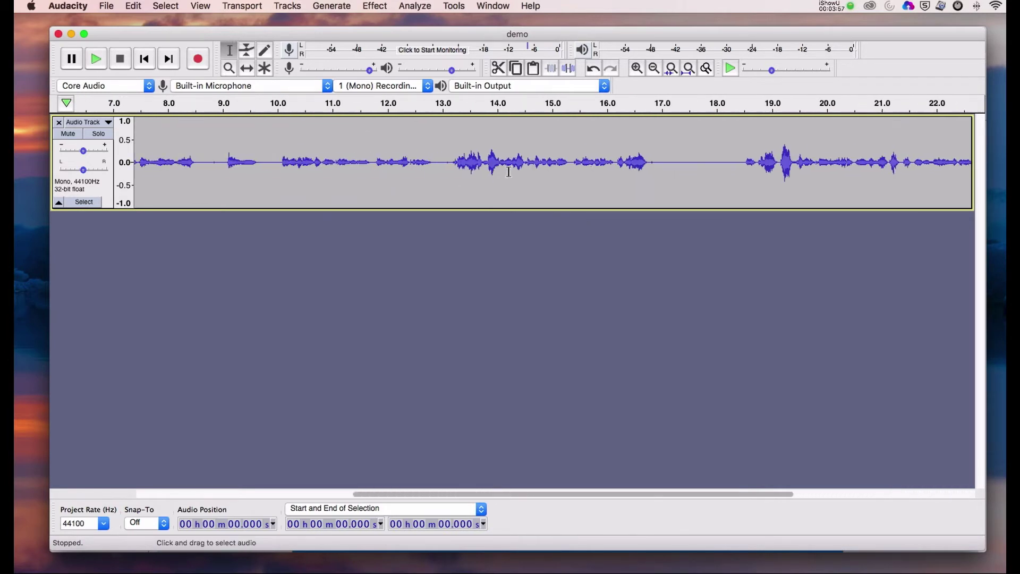
scroll(489, 165, "right", 10)
scroll(508, 172, "left", 10)
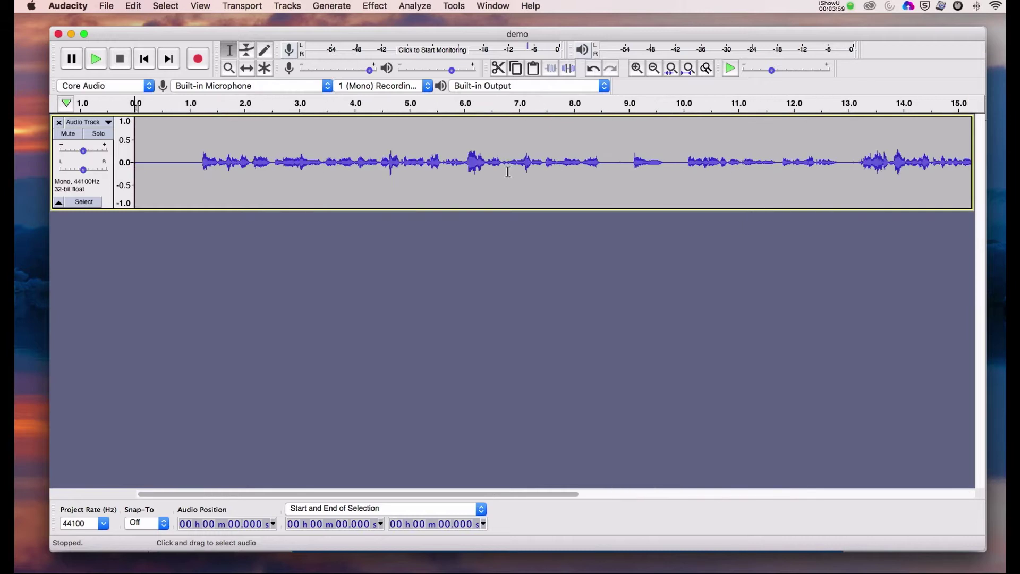
left_click(689, 69)
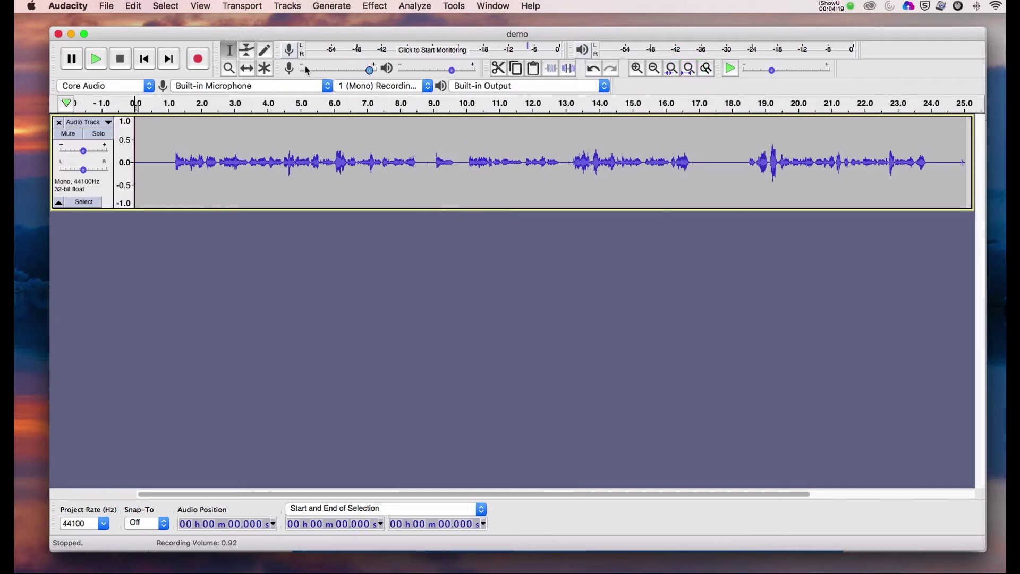
Step: Jump to the end of the recording and back to its start, and play it through
left_click(144, 59)
left_click(169, 59)
left_click(145, 59)
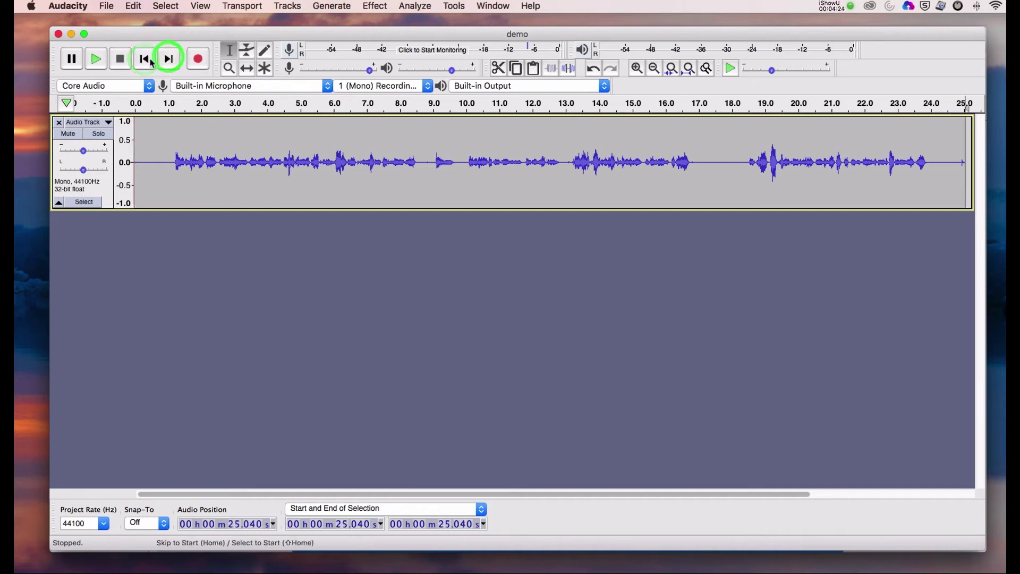
left_click(98, 61)
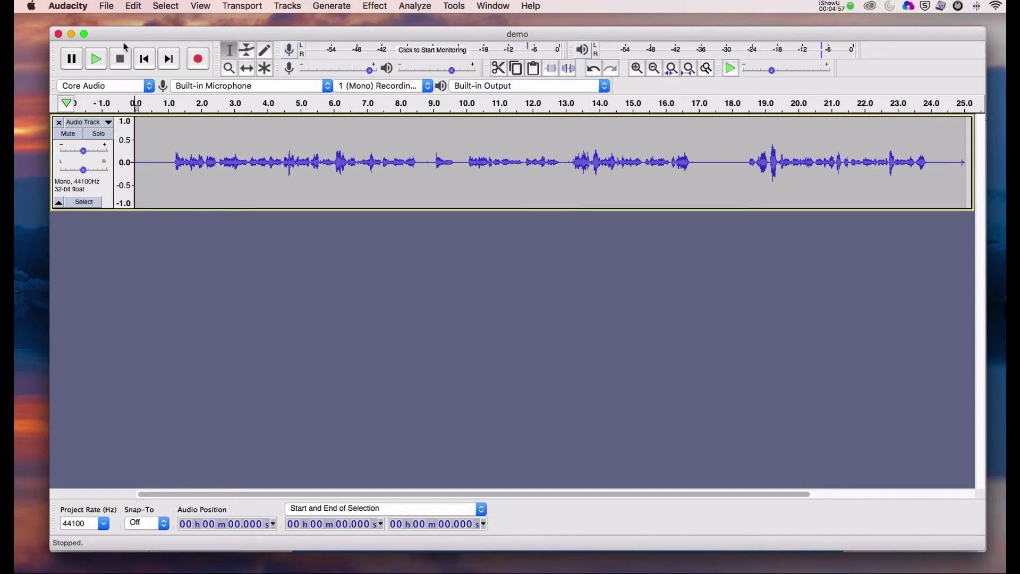
Step: Import the acoustic music file as a second track below the narration and play the start of both tracks together
left_click(113, 7)
mouse_move(146, 109)
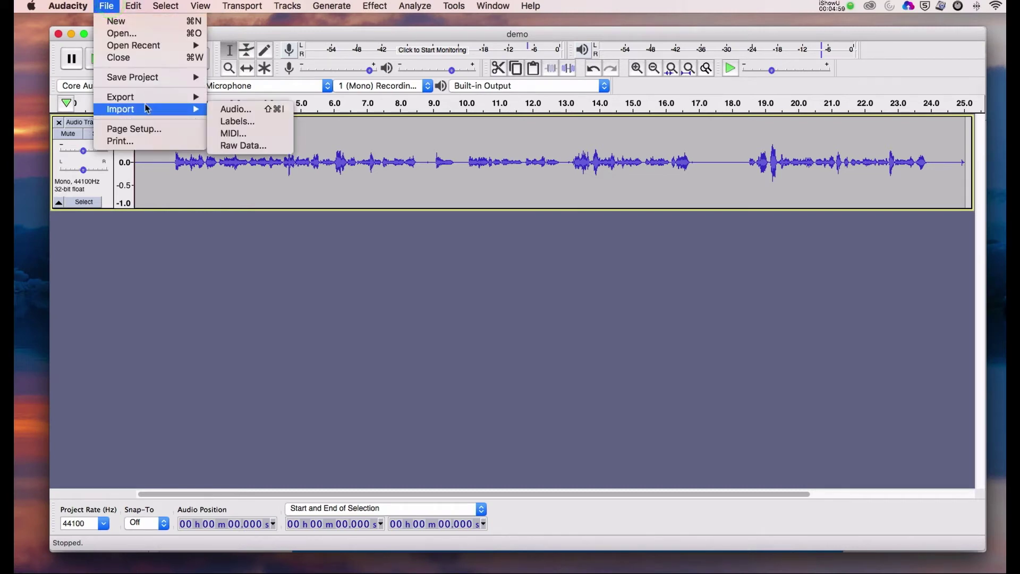
left_click(237, 109)
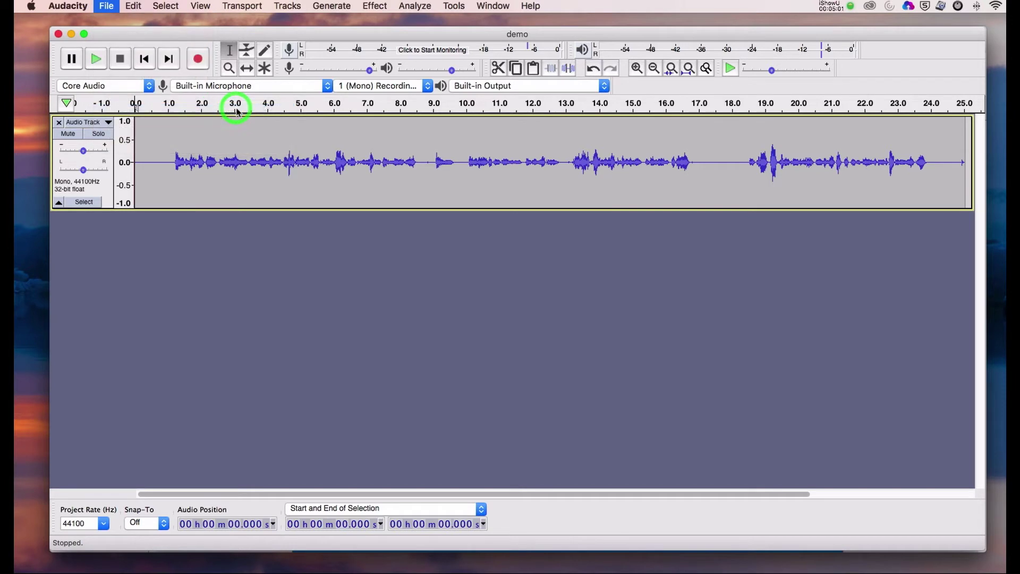
left_click(651, 135)
left_click(995, 503)
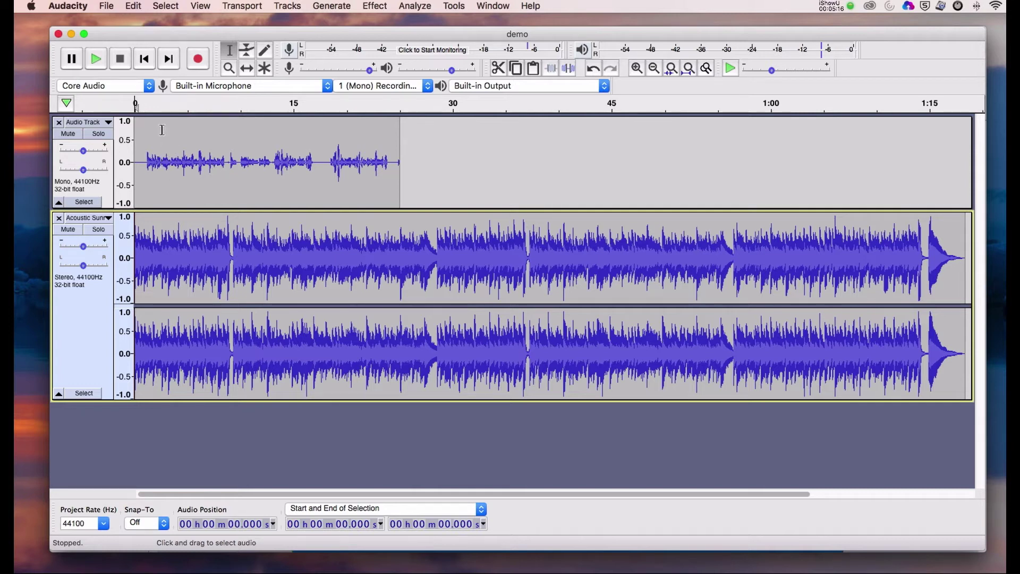
left_click(96, 59)
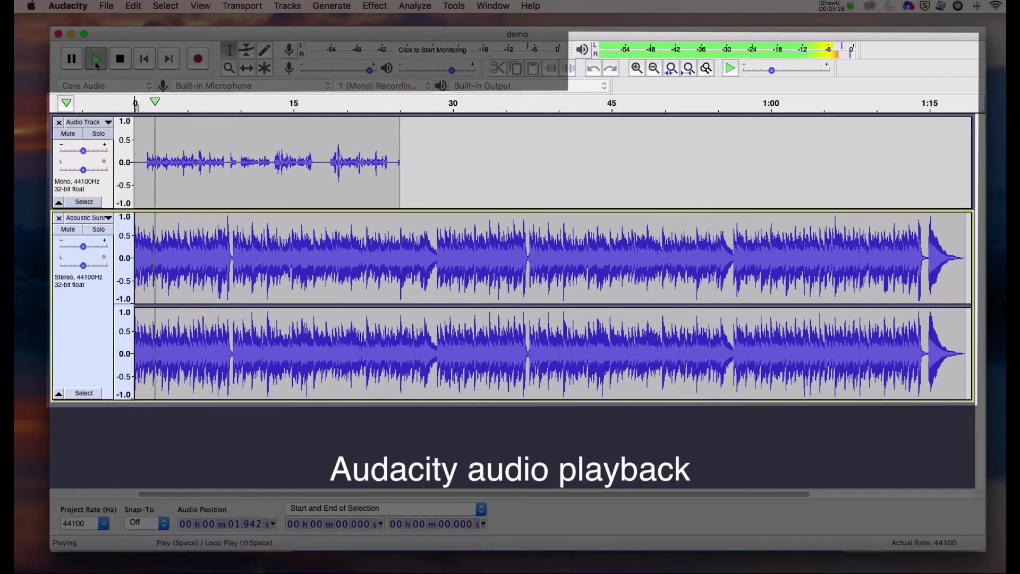
left_click(119, 61)
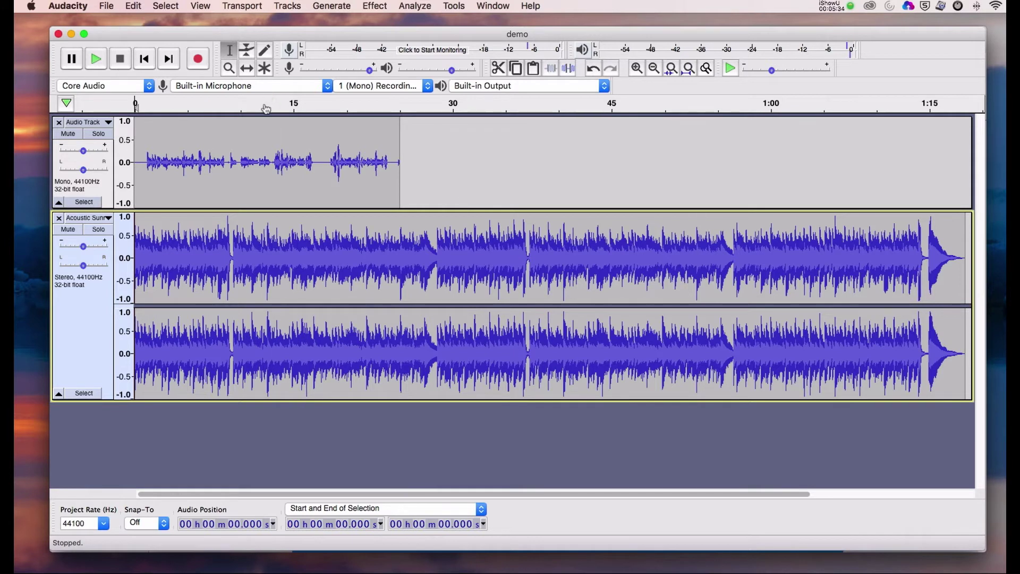
Step: Lower the volume of the entire music track evenly with the Envelope tool, and play the start of both tracks together
left_click(247, 52)
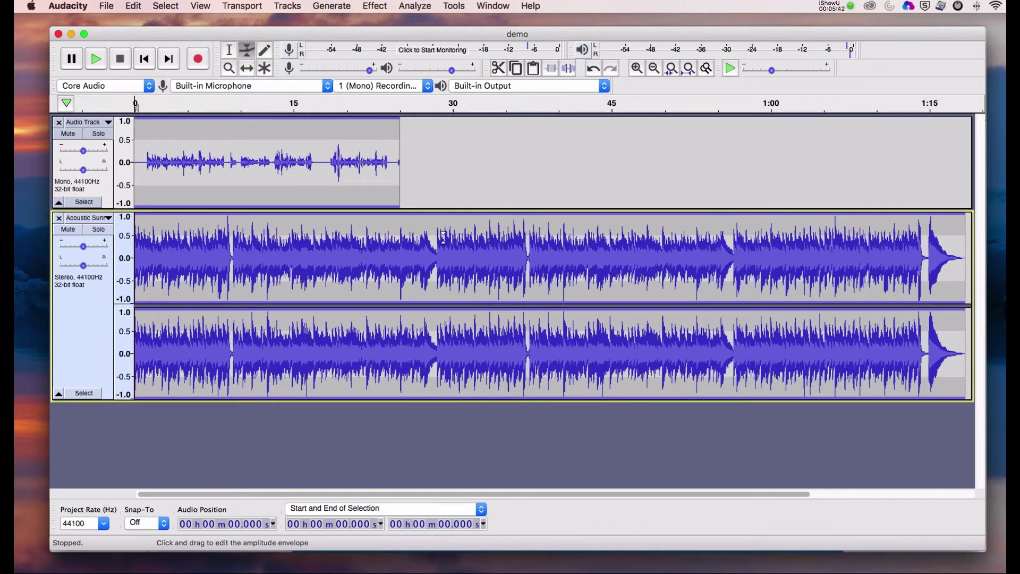
left_click_drag(473, 213, 465, 251)
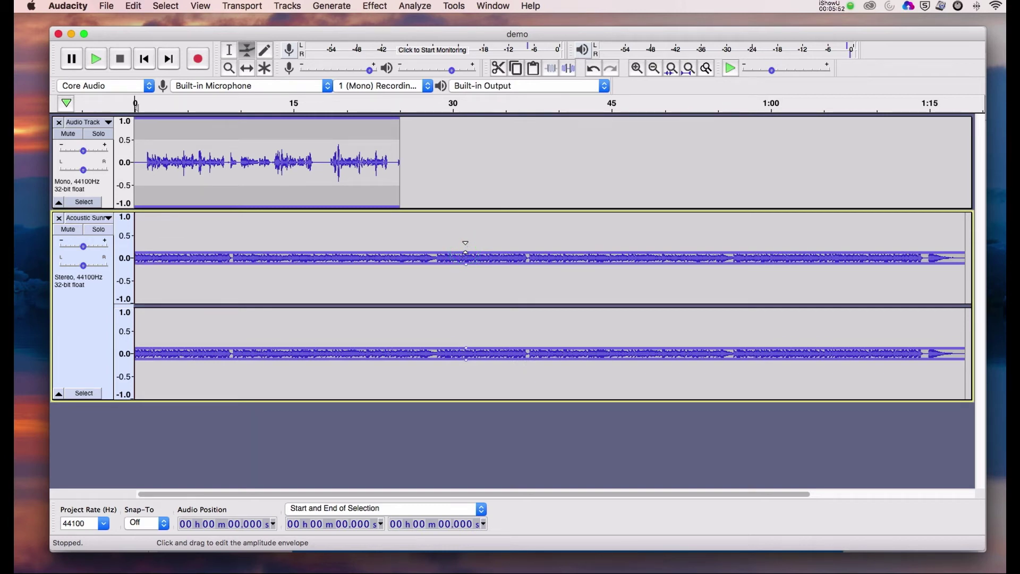
left_click(143, 59)
left_click(97, 60)
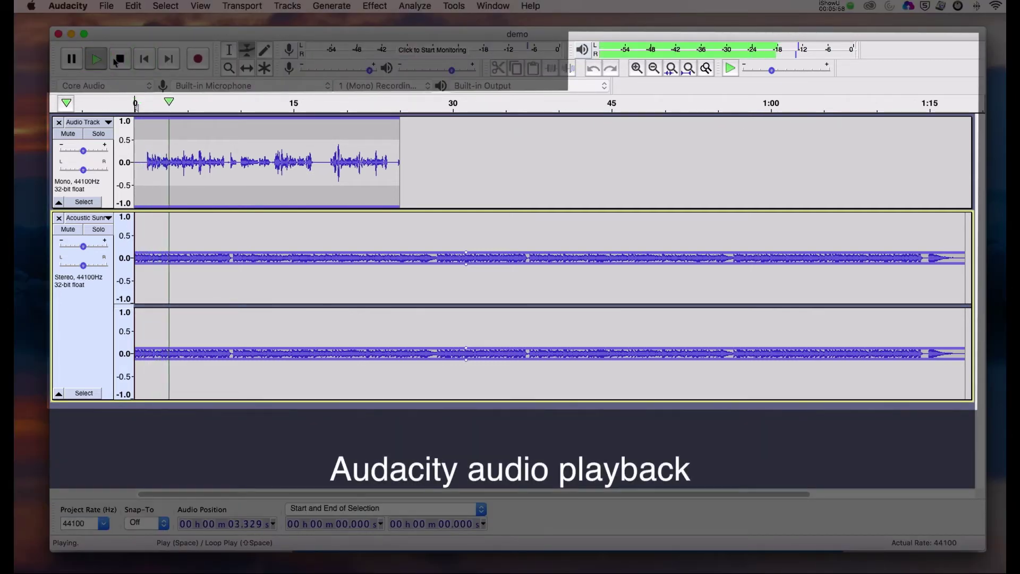
left_click(120, 60)
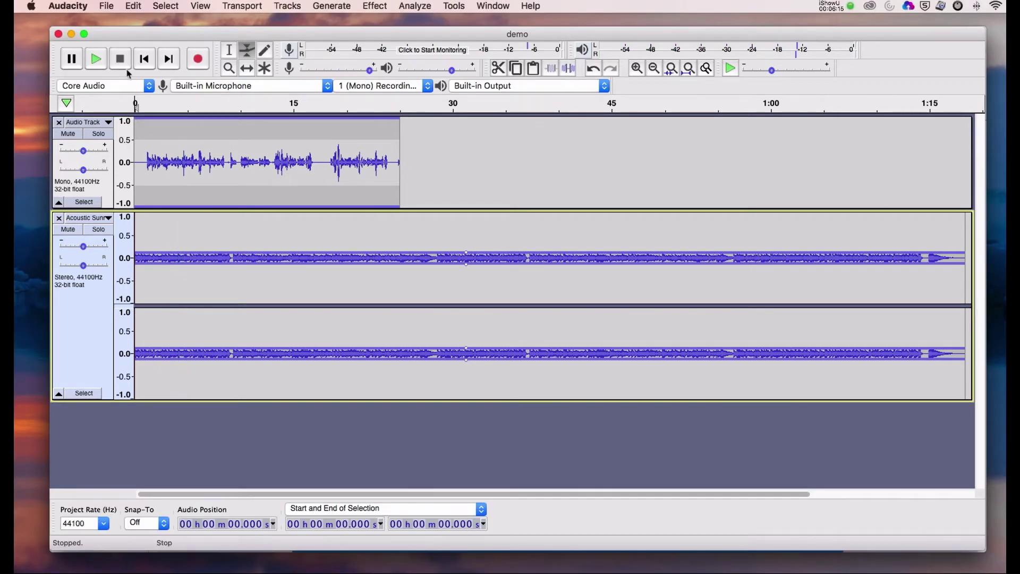
Step: Select the whole narration recording and apply the Normalize effect to it
left_click(232, 51)
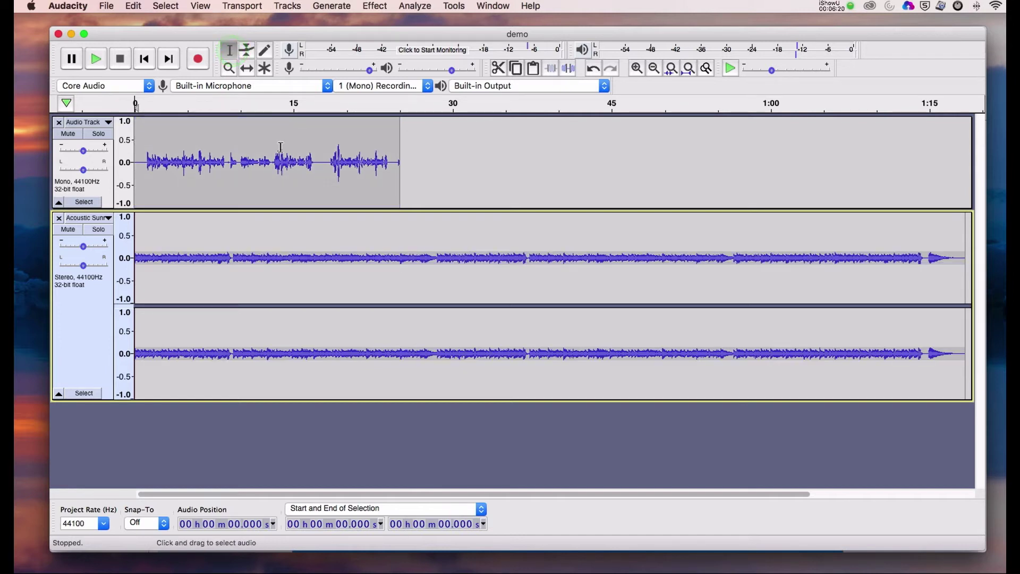
left_click_drag(400, 162, 128, 163)
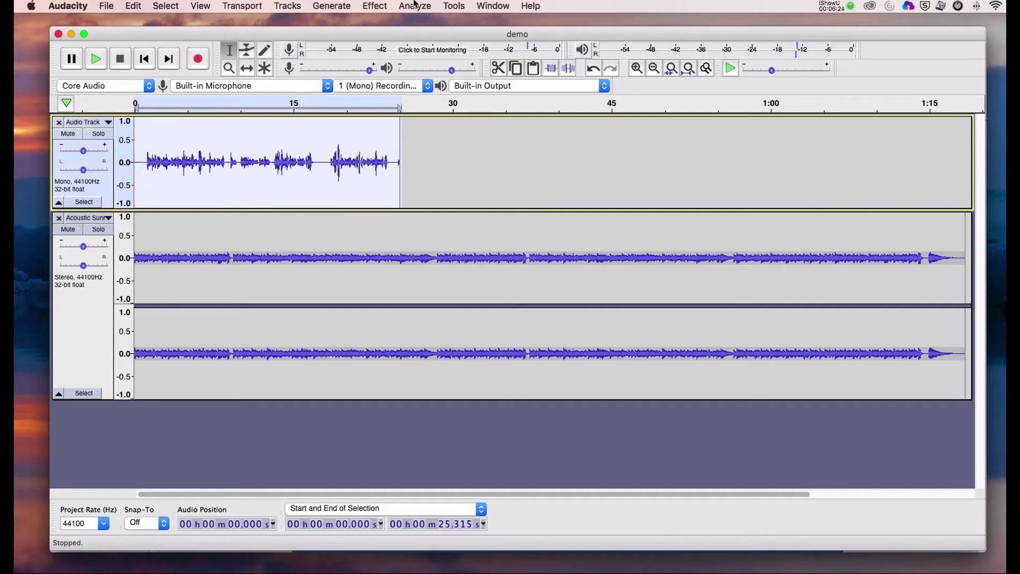
left_click(384, 5)
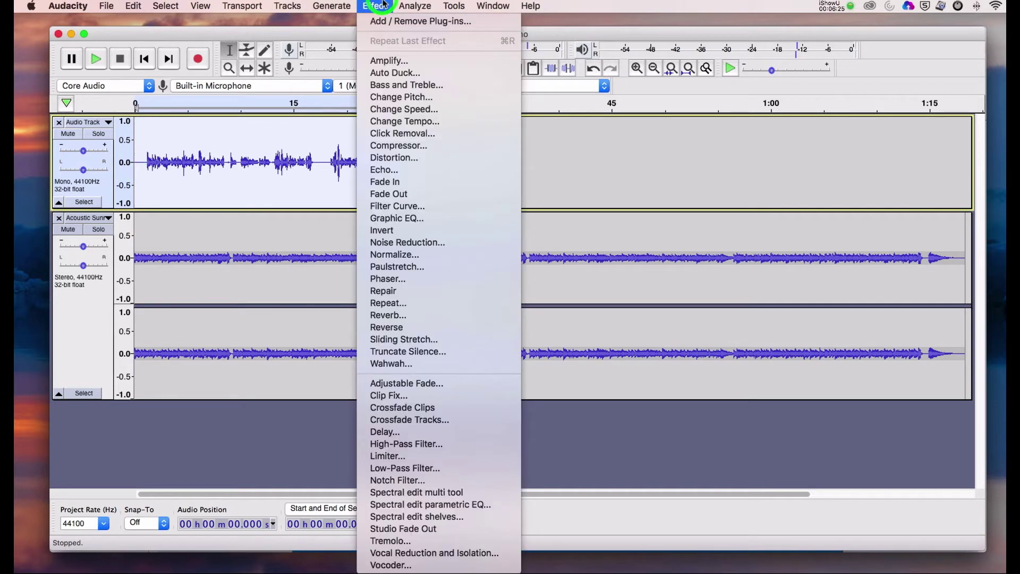
left_click(405, 259)
left_click(620, 326)
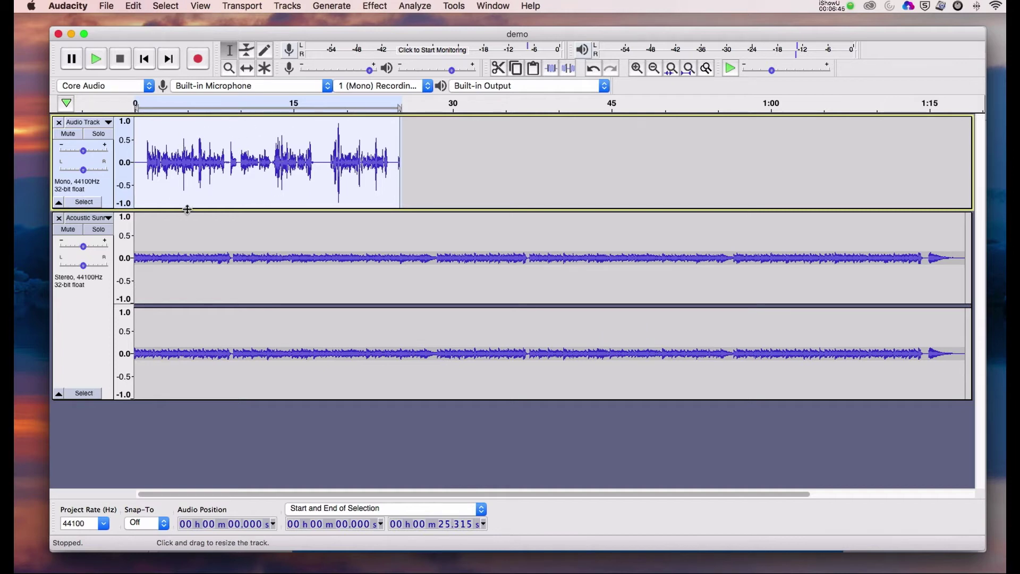
Step: Play the normalized narration together with the quieter music from the start
scroll(186, 209, "right", 1)
scroll(209, 161, "left", 1)
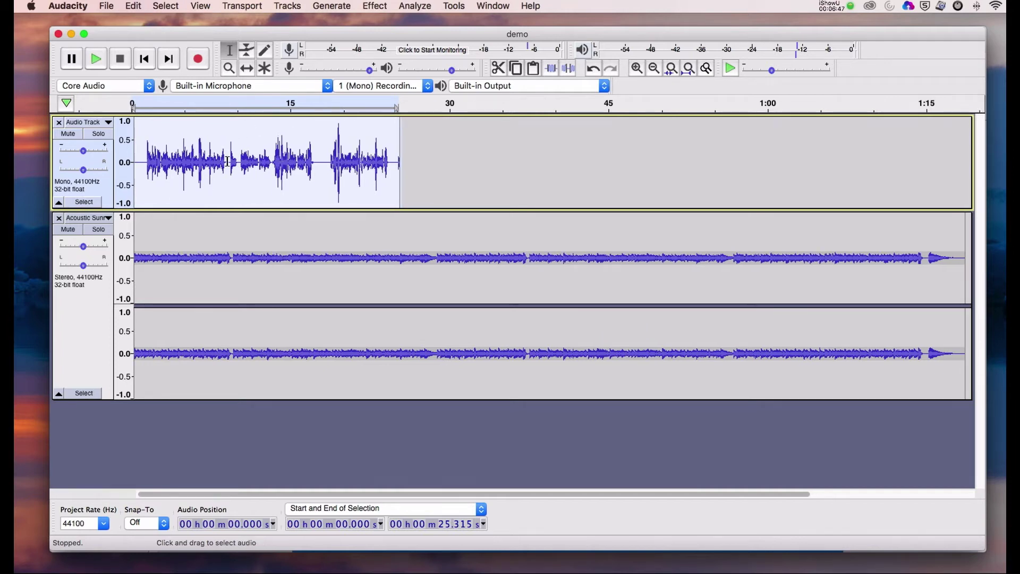
left_click(93, 59)
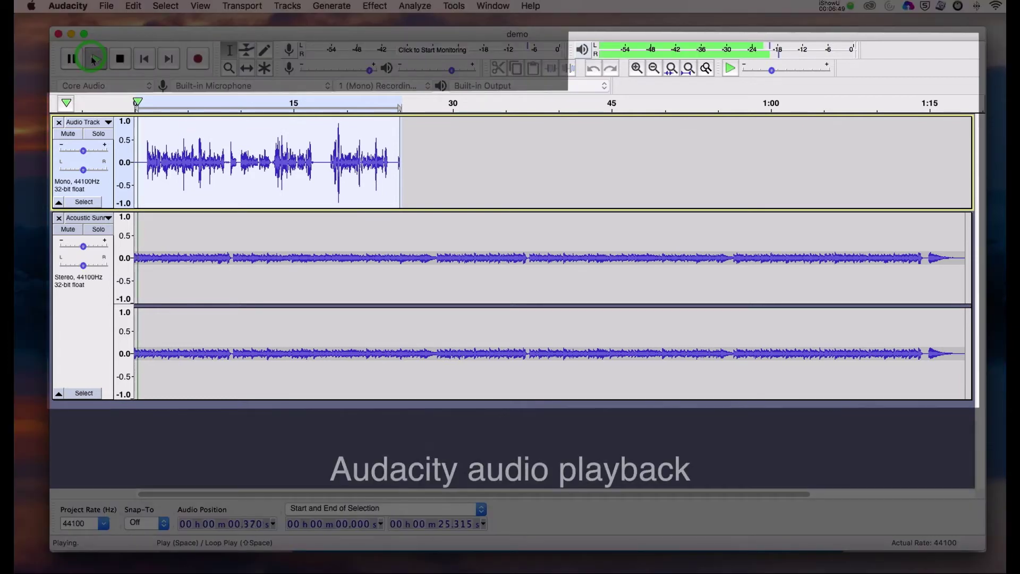
left_click(121, 60)
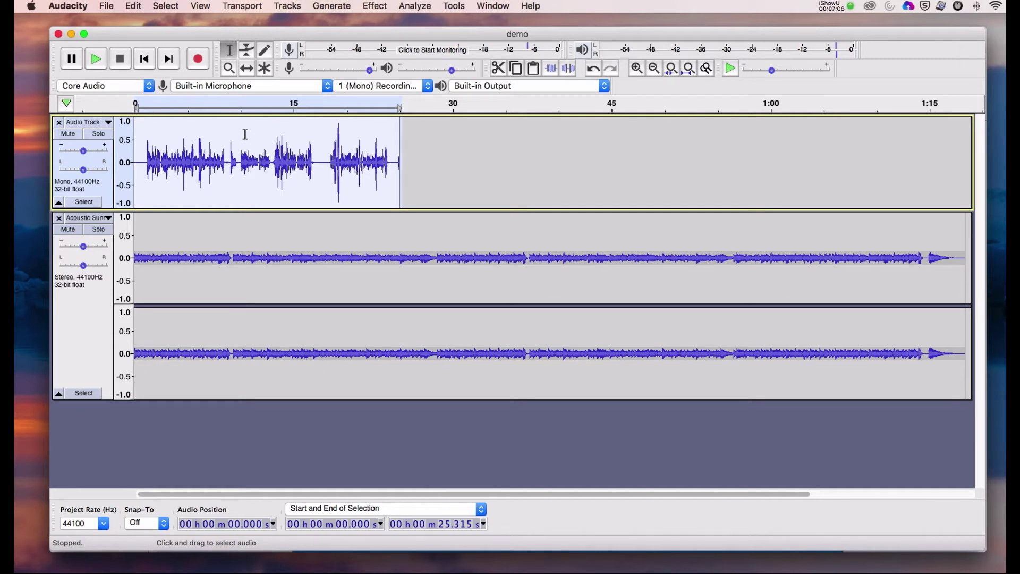
Step: Apply the Compressor effect to the whole narration with a -20 dB threshold and 3:1 ratio, and play the start of the mix
left_click_drag(406, 154, 87, 165)
left_click(374, 6)
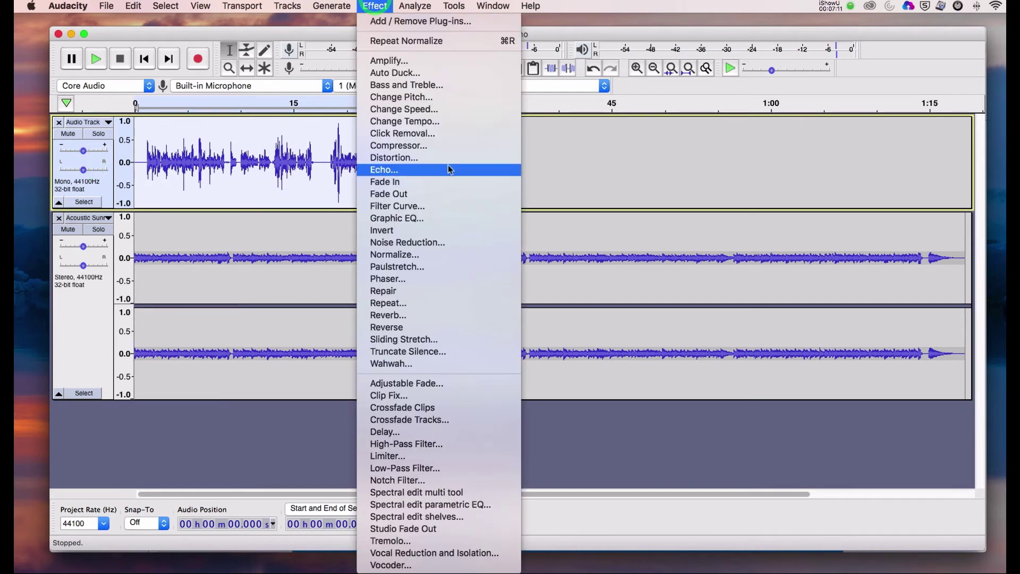
left_click(411, 145)
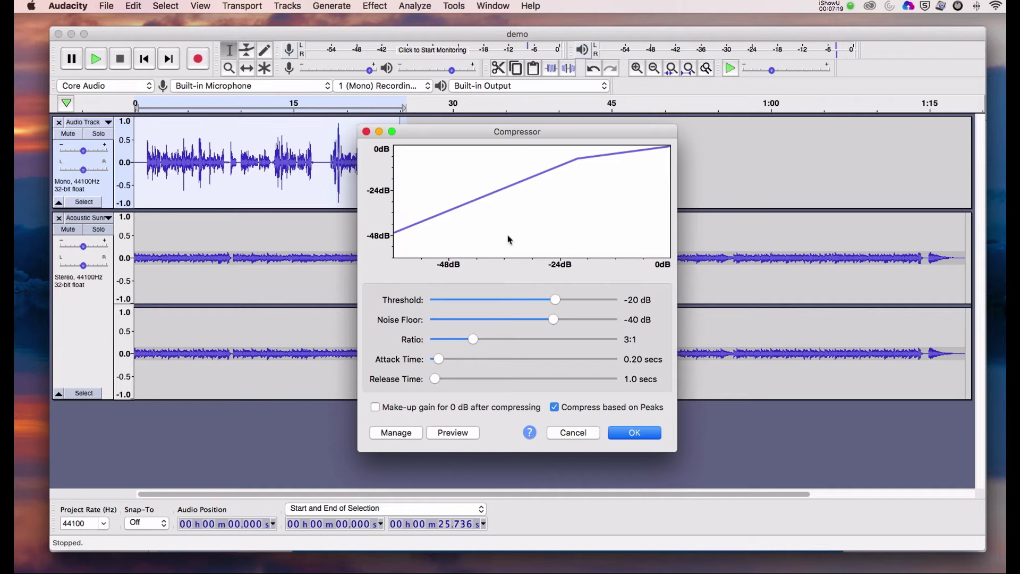
left_click(634, 433)
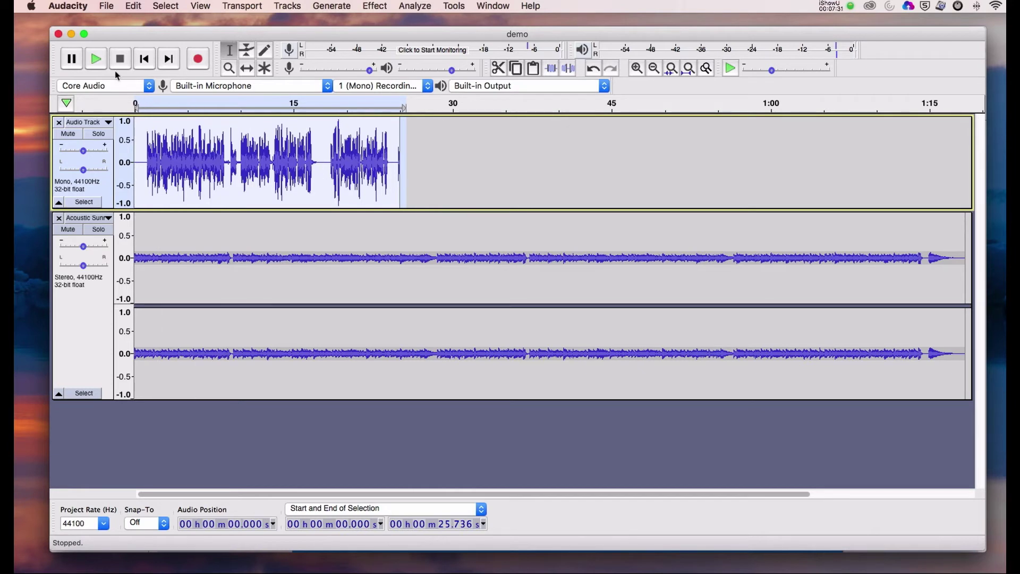
left_click(97, 62)
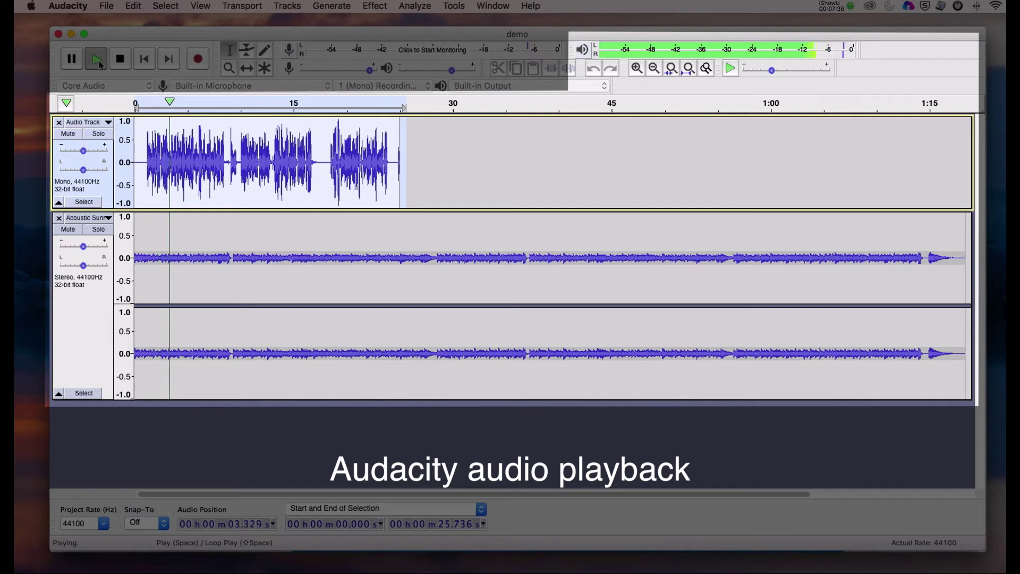
left_click(121, 61)
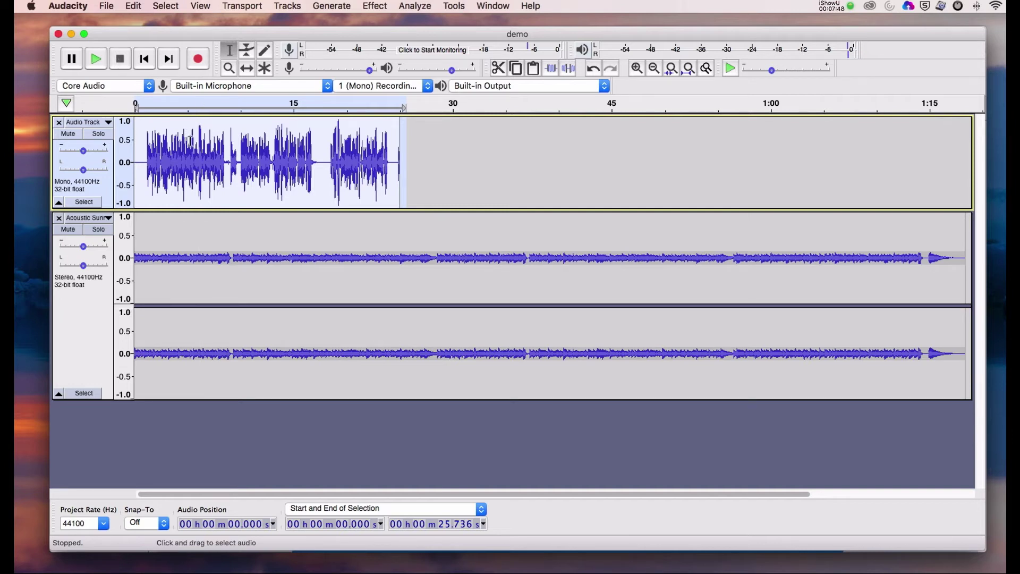
Step: Lower the narration's volume slightly with the Envelope tool and play the mix from the start to check the balance
left_click(248, 53)
left_click_drag(255, 124, 255, 123)
left_click(97, 59)
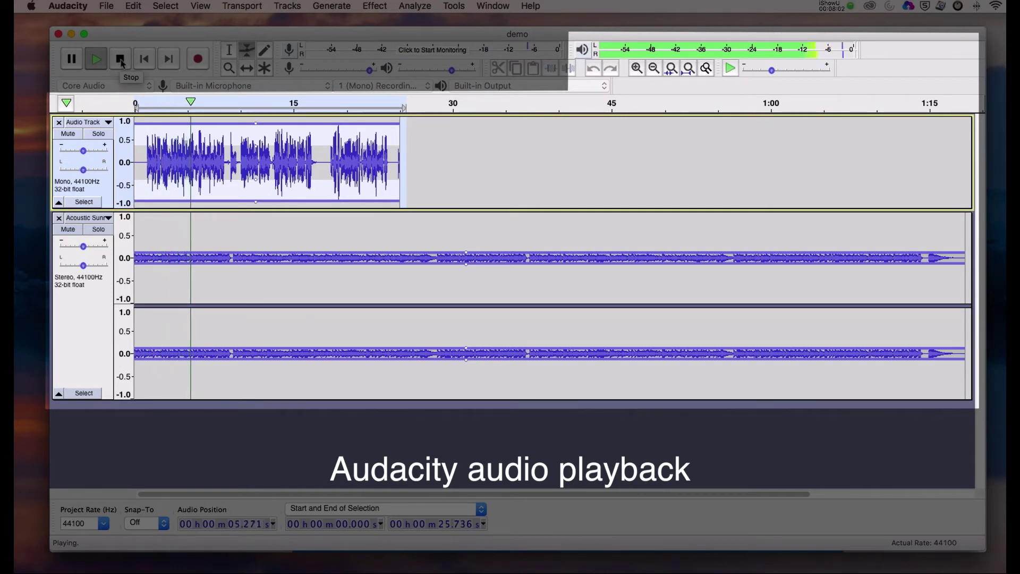
left_click(121, 59)
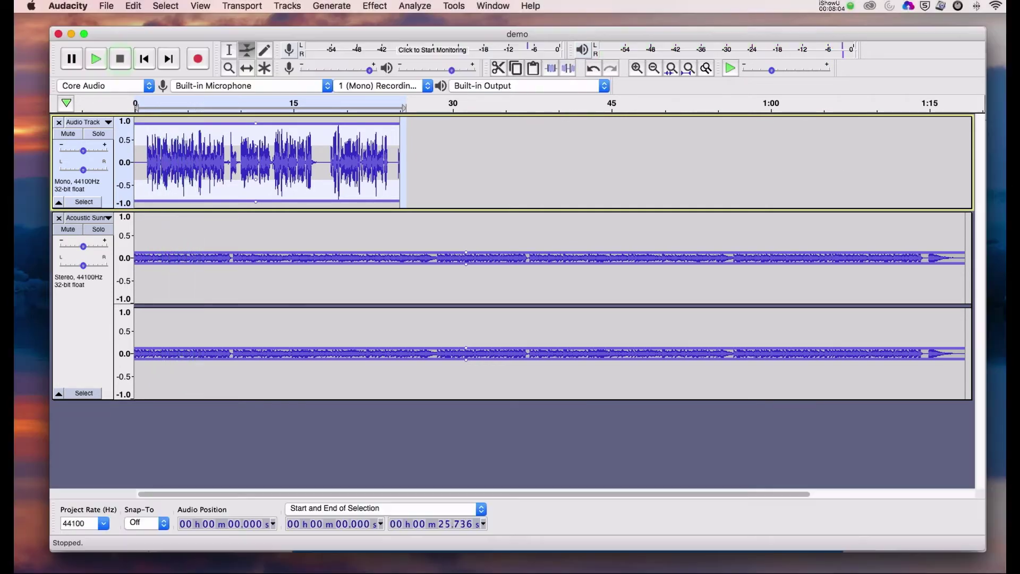
left_click(848, 38)
left_click(97, 60)
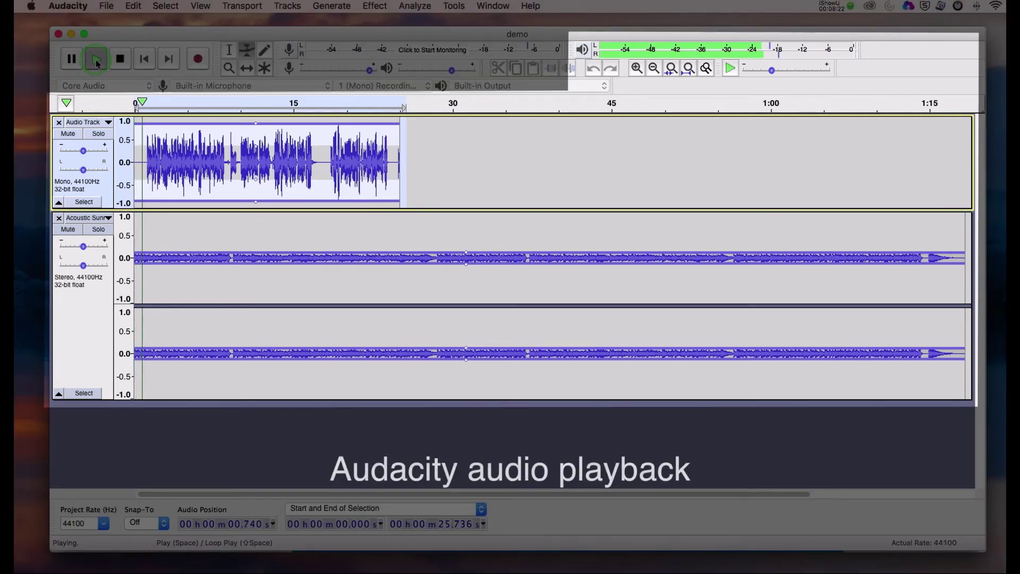
left_click(121, 61)
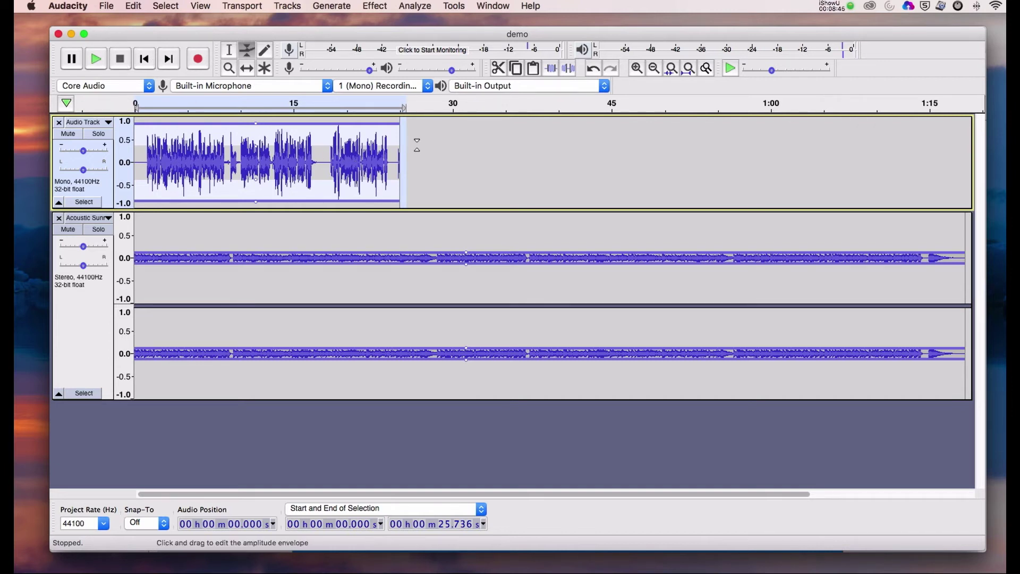
Step: Split the narration into two clips at about 17.8 seconds, in the silent gap before its last section
left_click(230, 49)
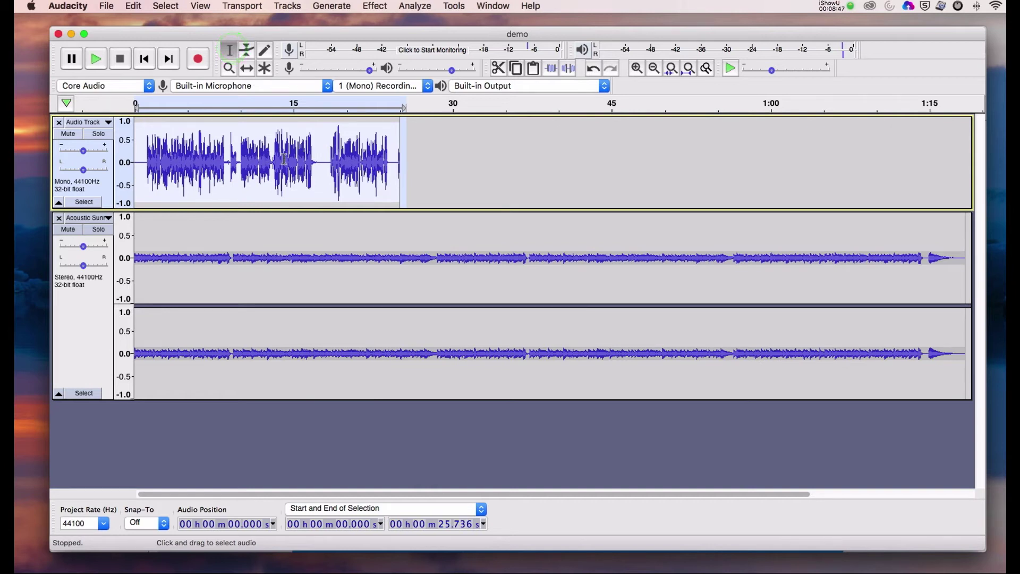
scroll(286, 159, "right", 2)
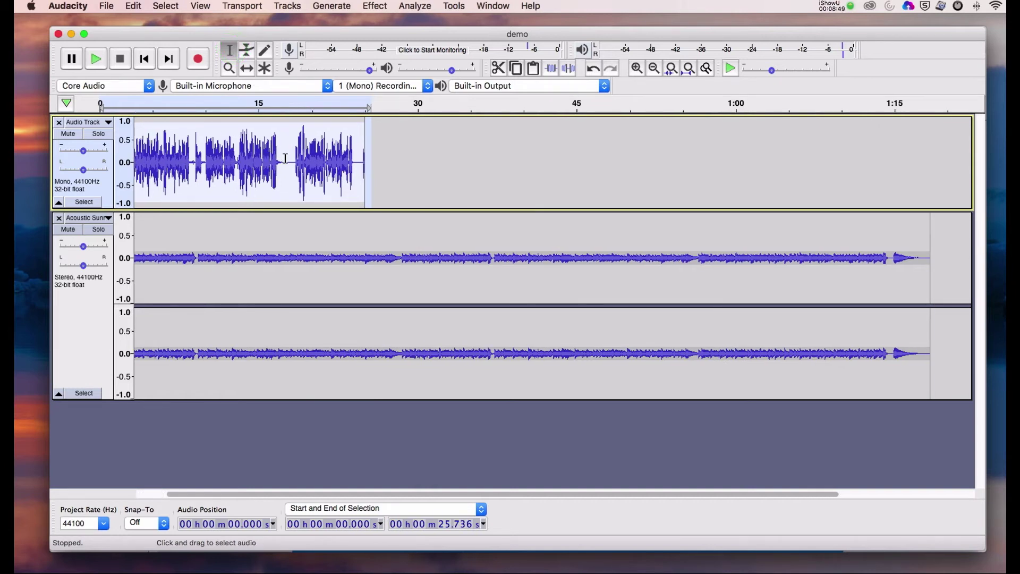
scroll(286, 159, "left", 2)
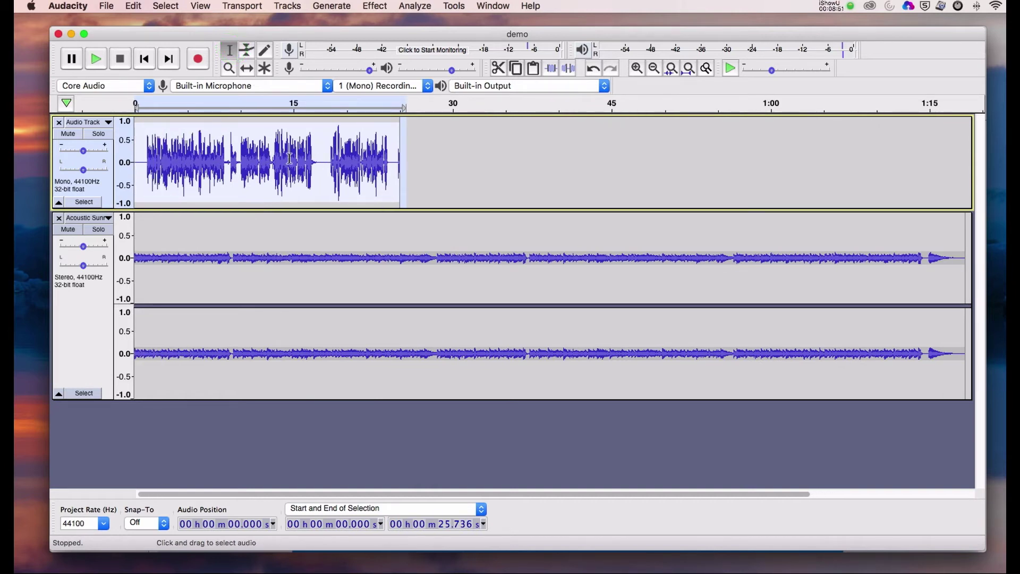
left_click(325, 155)
left_click(229, 51)
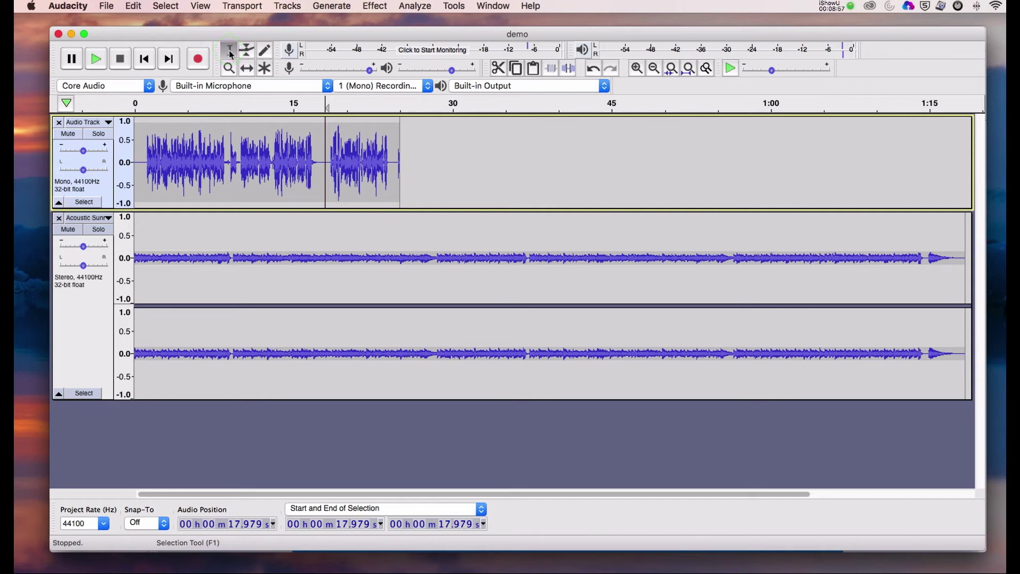
left_click(322, 161)
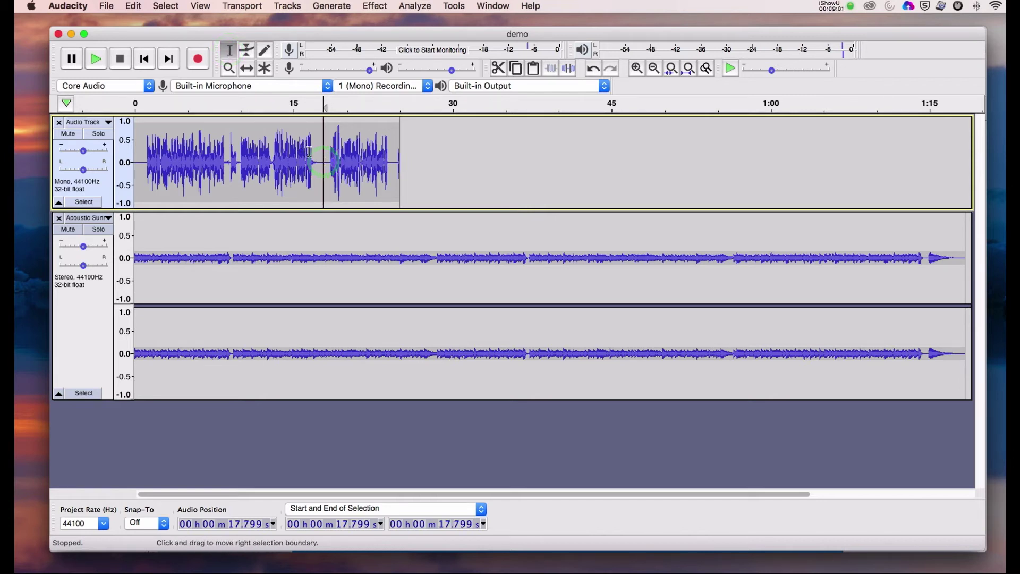
left_click(138, 6)
mouse_move(155, 142)
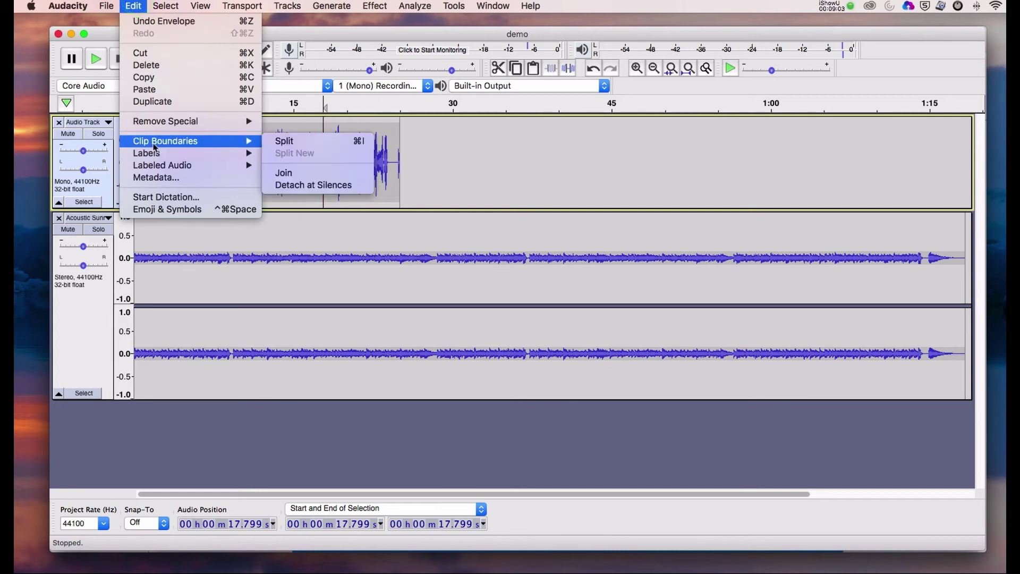
left_click(273, 143)
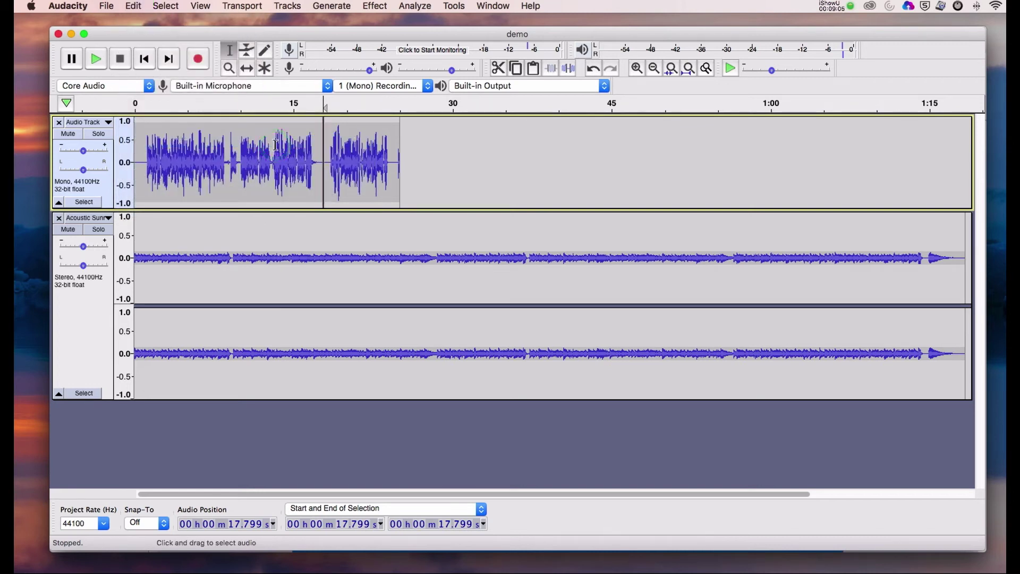
Step: Shift the second narration clip to start at about 28 seconds and the first clip to start at about 6.5 seconds
left_click(247, 68)
left_click_drag(361, 150, 473, 151)
left_click_drag(271, 145, 342, 146)
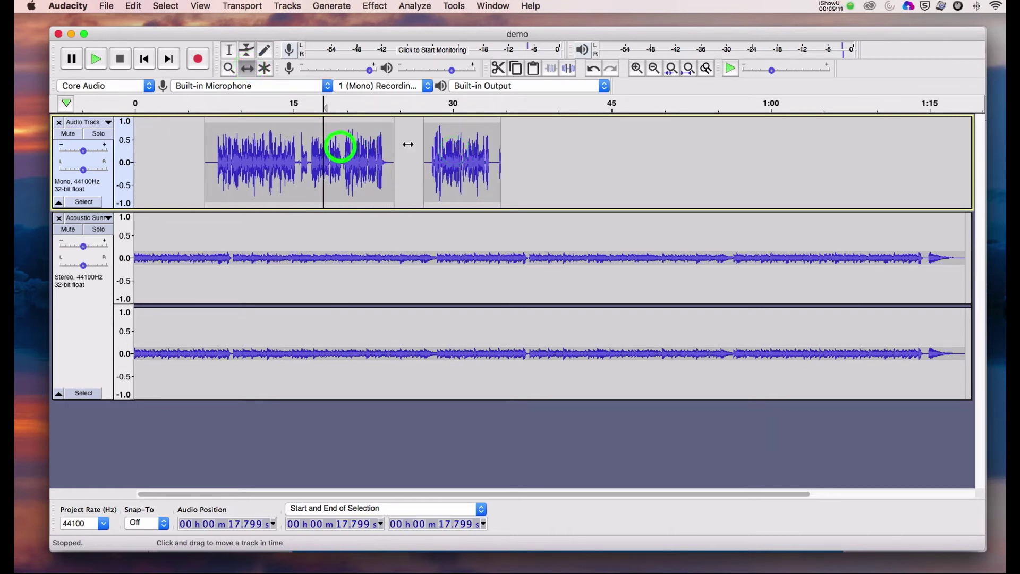
mouse_move(453, 140)
left_mouse_down()
mouse_move(423, 141)
mouse_move(481, 143)
mouse_move(460, 147)
left_mouse_up()
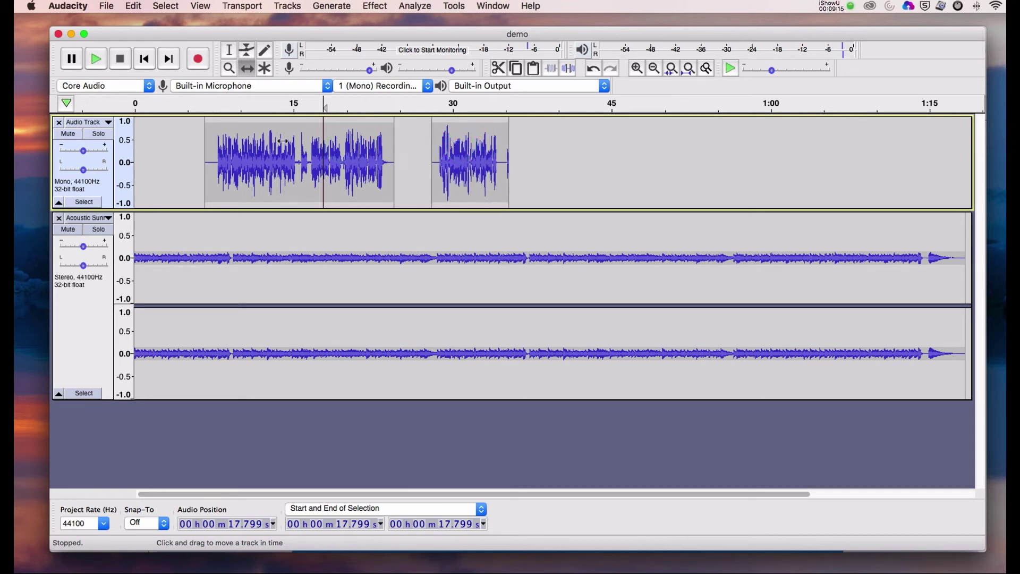
Step: Split the second narration clip off into a new track of its own and move that track up one position
left_click(136, 5)
left_click(308, 211)
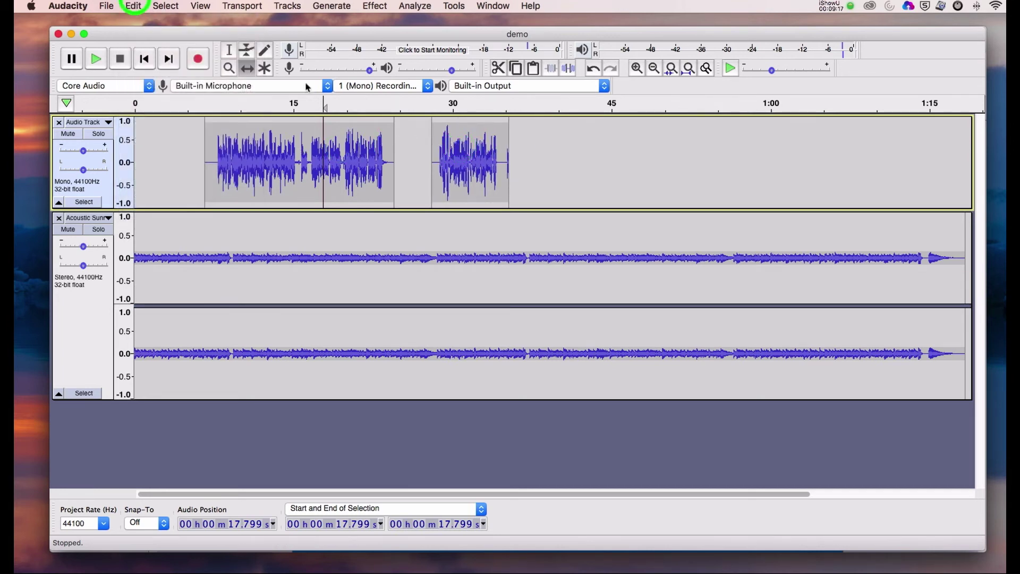
left_click(229, 50)
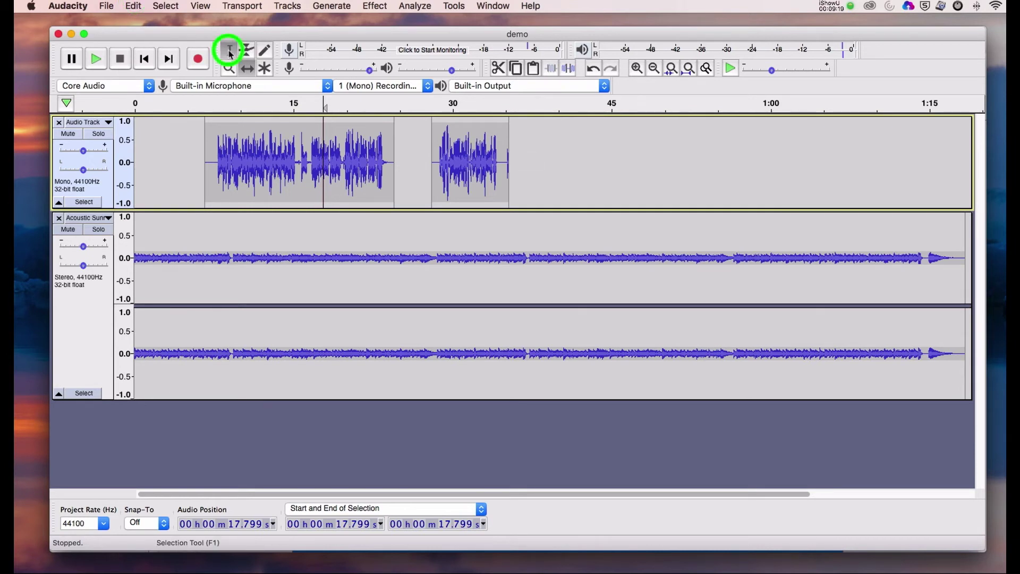
left_click_drag(509, 156, 428, 159)
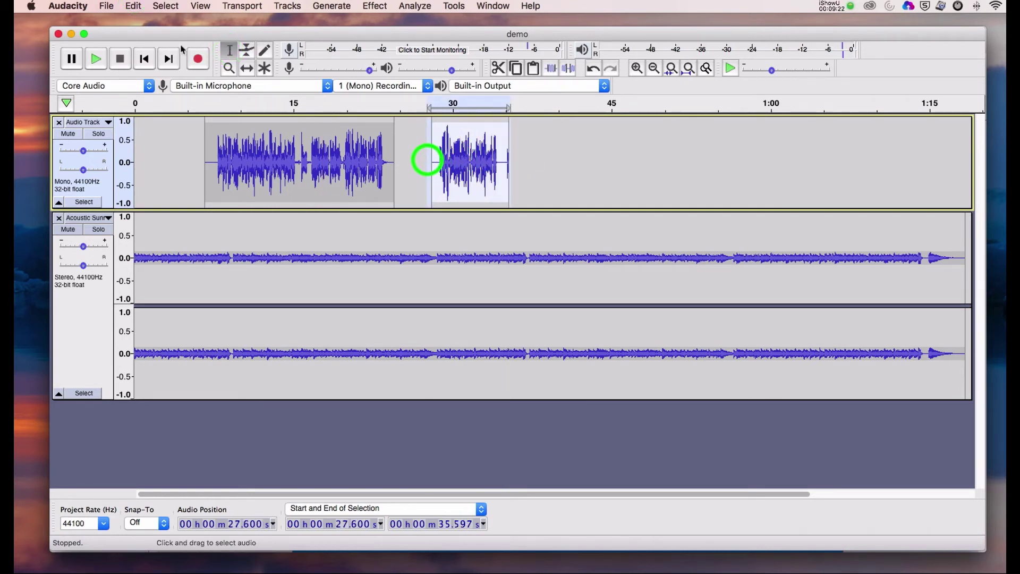
left_click(135, 6)
mouse_move(156, 141)
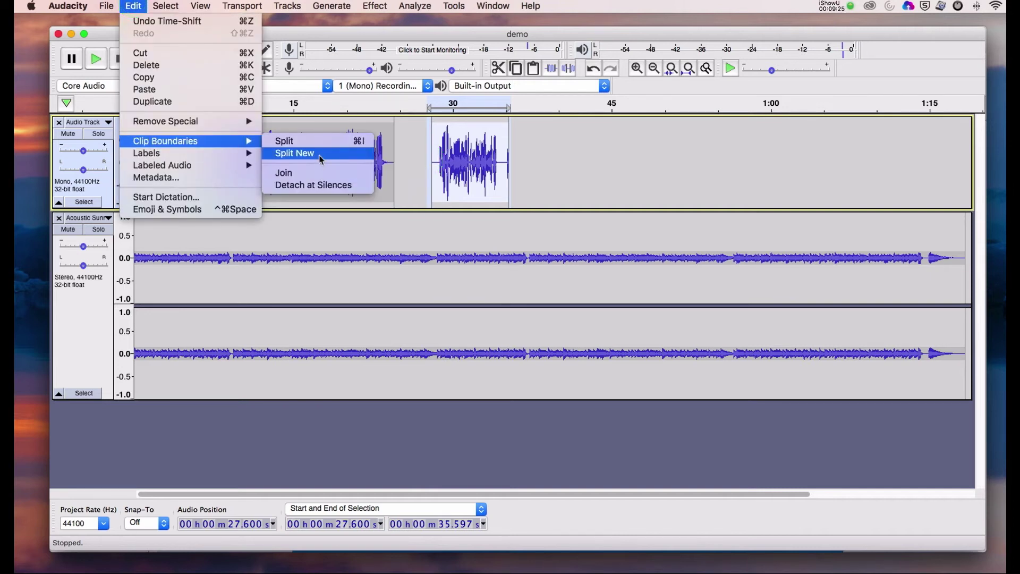
left_click(321, 154)
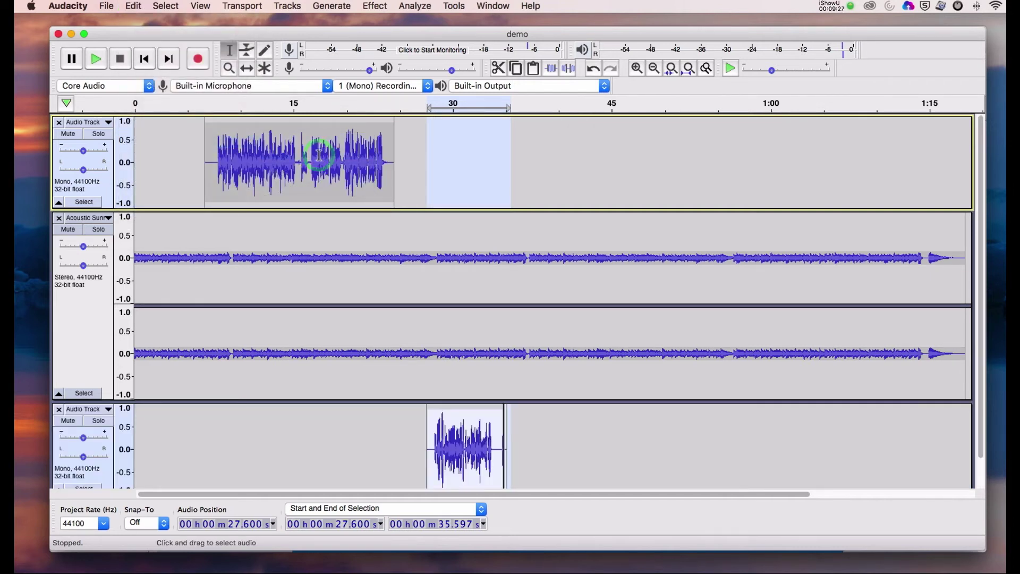
left_click(108, 408)
left_click(119, 446)
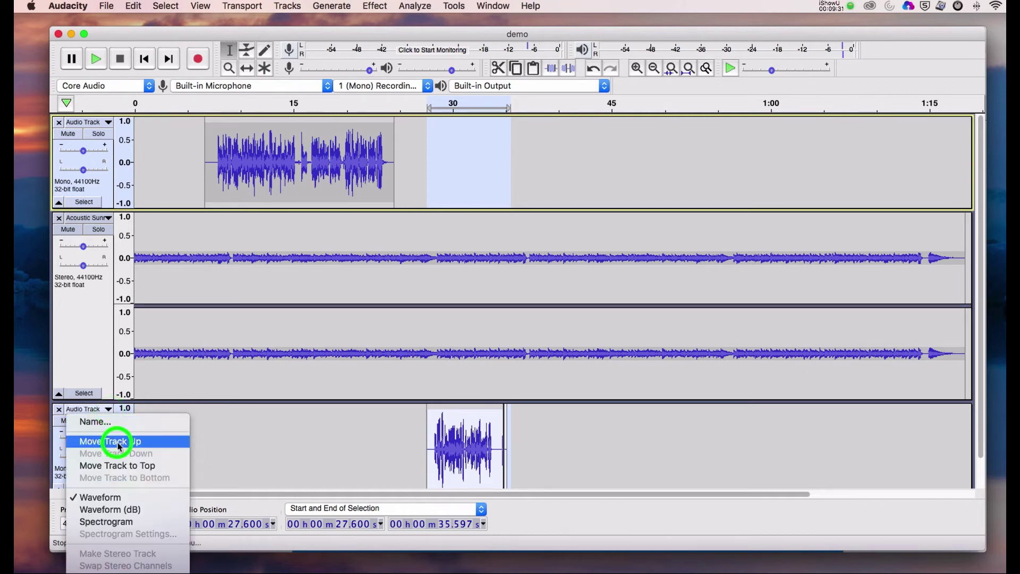
Step: Shift the split-off narration clip slightly earlier on its own track, to start at about 26 seconds
left_click(542, 249)
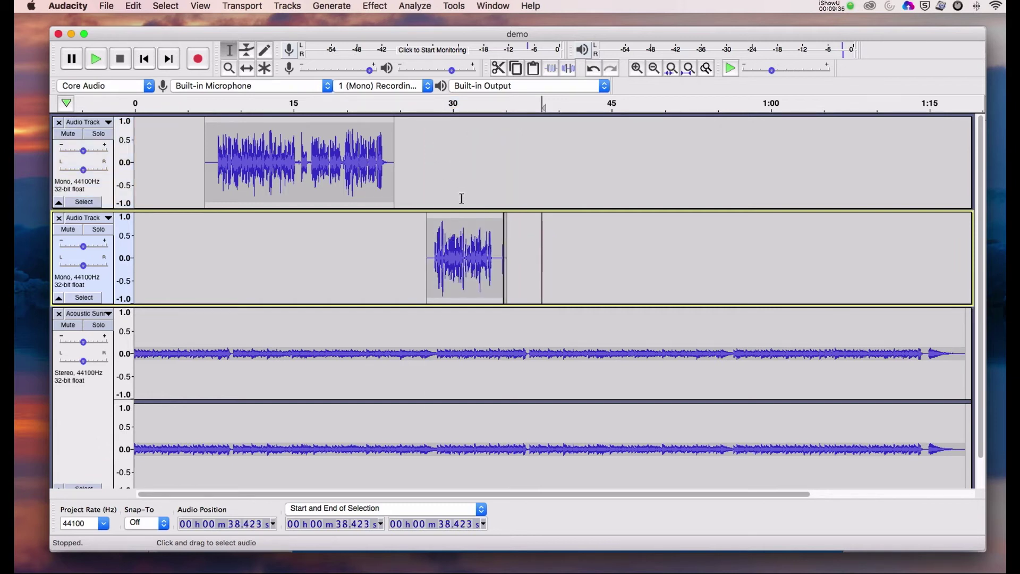
left_click(246, 68)
left_click(366, 243)
left_click_drag(382, 243, 452, 248)
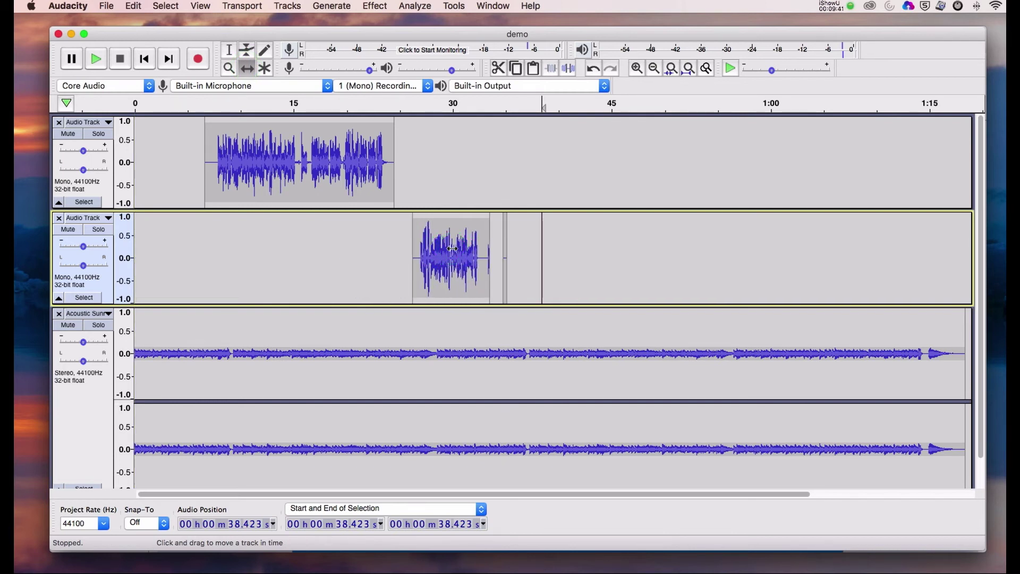
Step: Undo the clip's move and its split to a new track, and shift the second narration clip to start at about 29 seconds
key("super+z")
key("super+z")
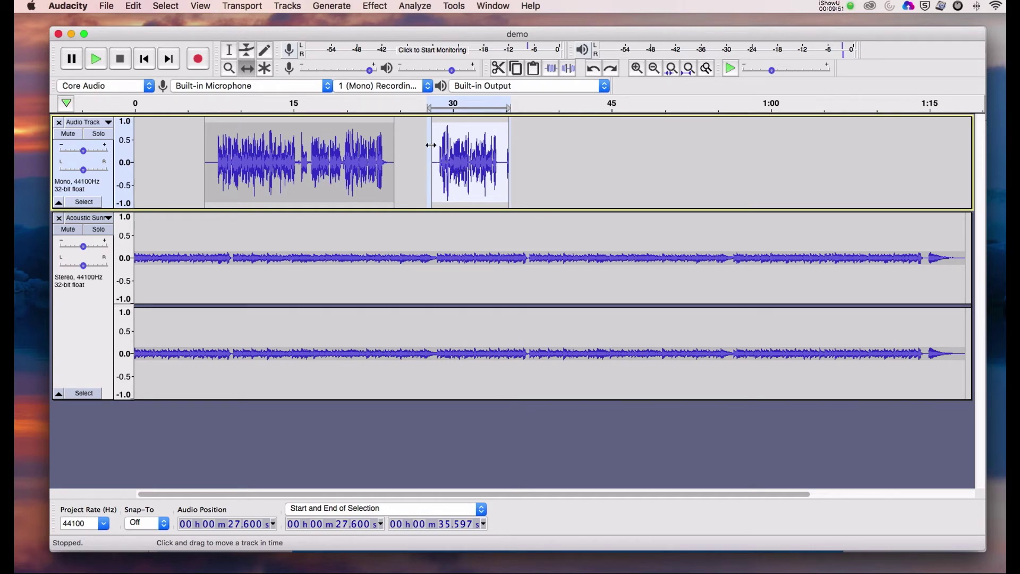
left_click(247, 68)
left_click_drag(461, 160, 473, 160)
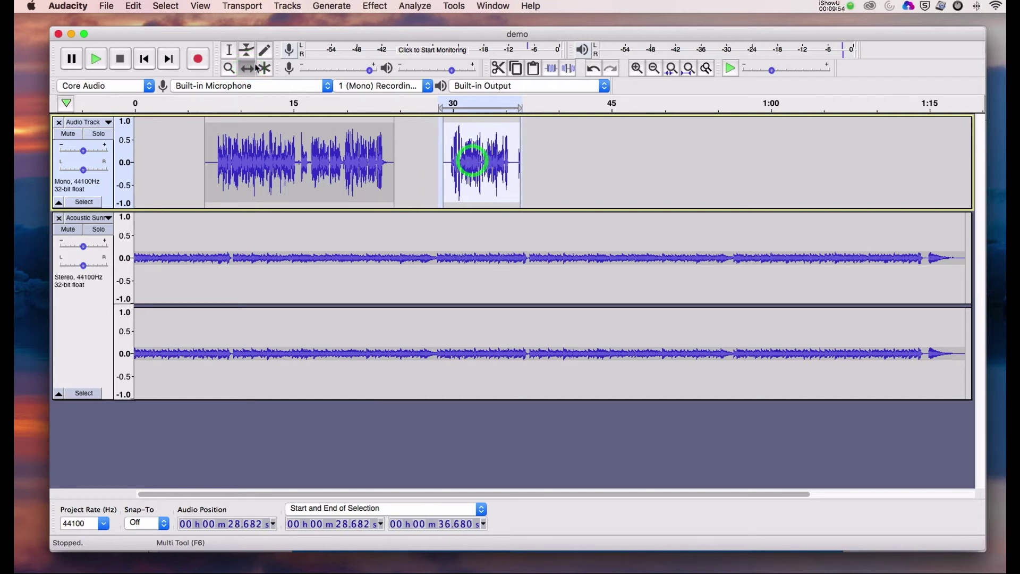
Step: Delete the background music from about 37.1 seconds to its end and fit the whole project in view
left_click(230, 50)
left_click(573, 166)
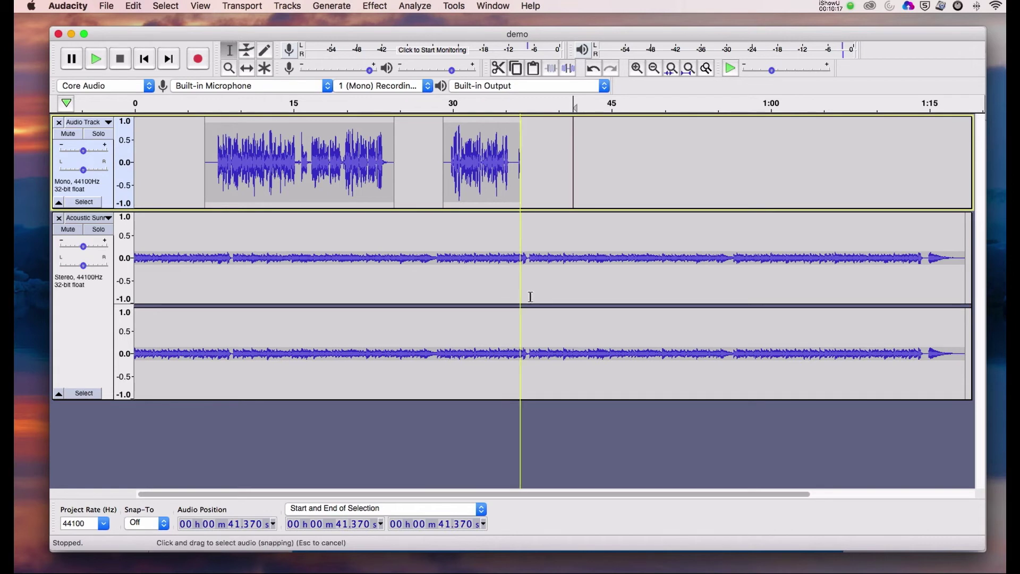
left_click_drag(527, 256, 924, 258)
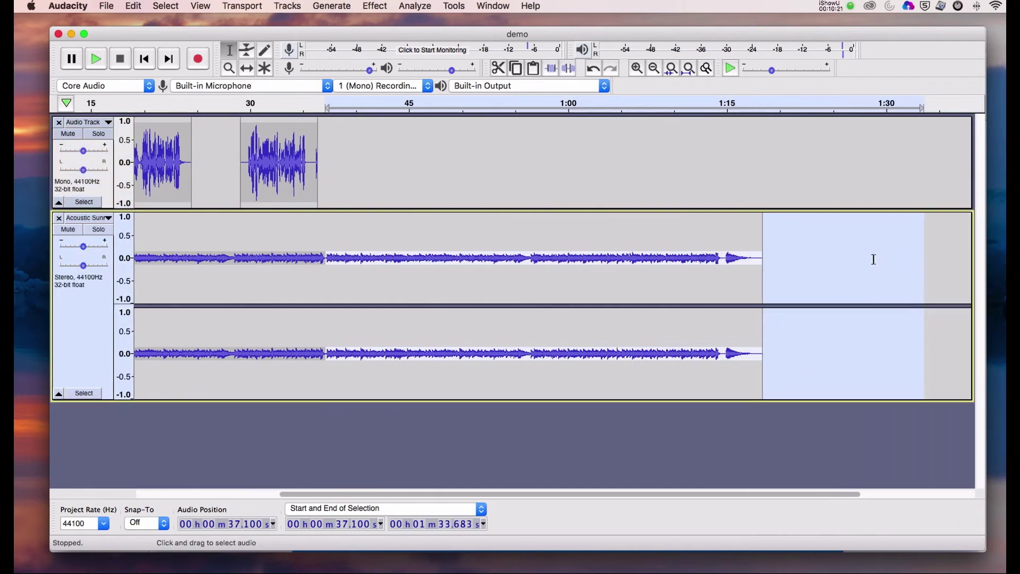
key("Delete")
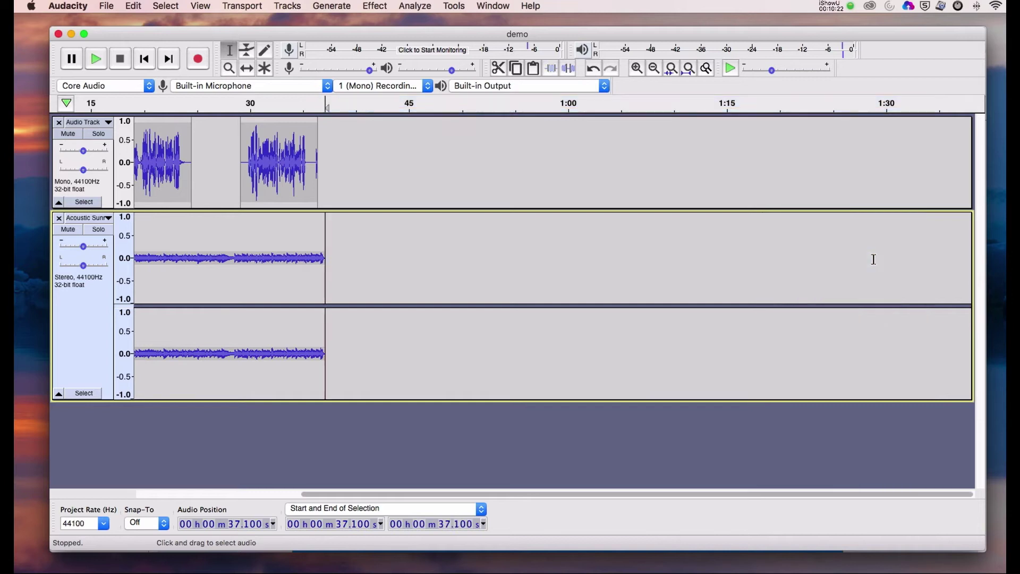
left_click(689, 68)
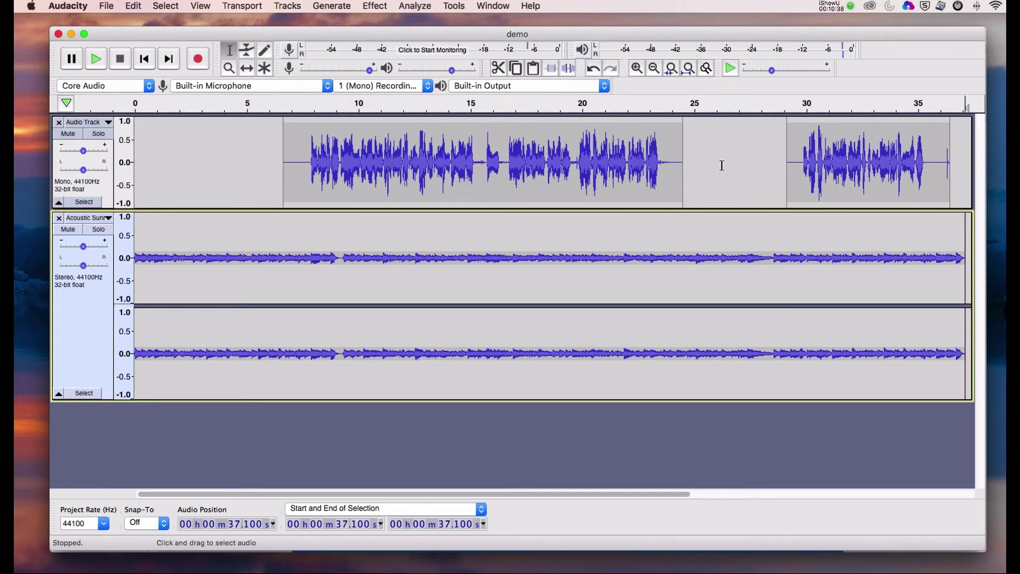
Step: Shift the first narration clip to start at about 1.3 seconds and the second clip to start at about 20.6 seconds
scroll(728, 165, "right", 1)
left_click(247, 68)
left_click_drag(452, 145, 360, 144)
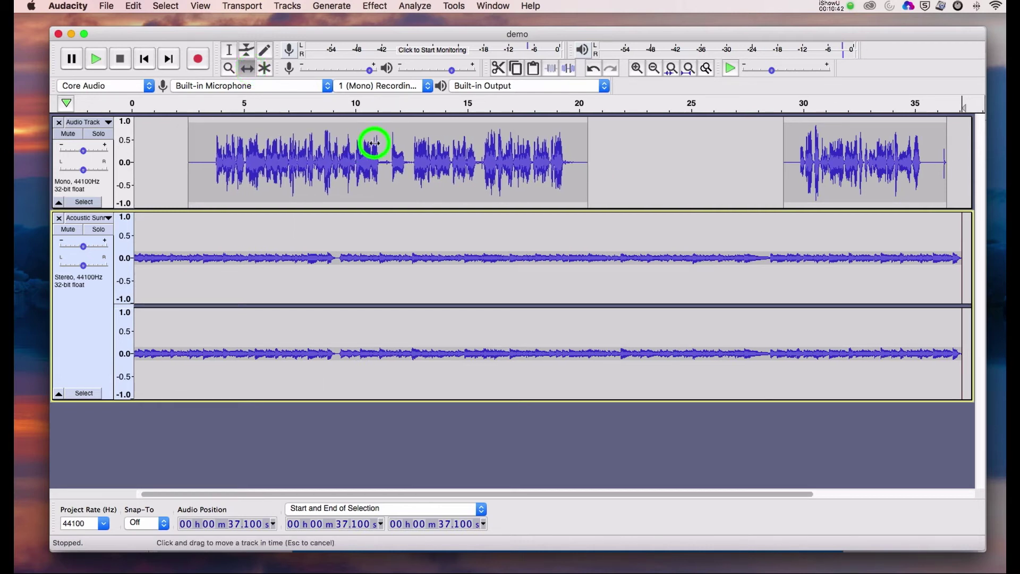
left_click_drag(839, 155, 665, 154)
left_click_drag(532, 151, 506, 151)
left_click_drag(693, 155, 676, 154)
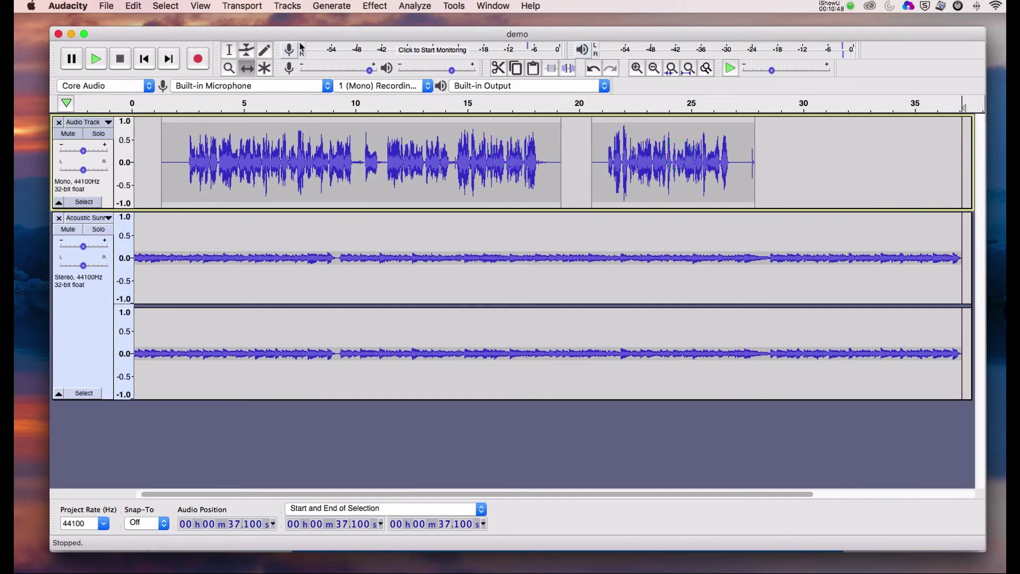
Step: Trim the stray sound after about 26.9 seconds and the leading silence off the second narration clip
left_click(229, 50)
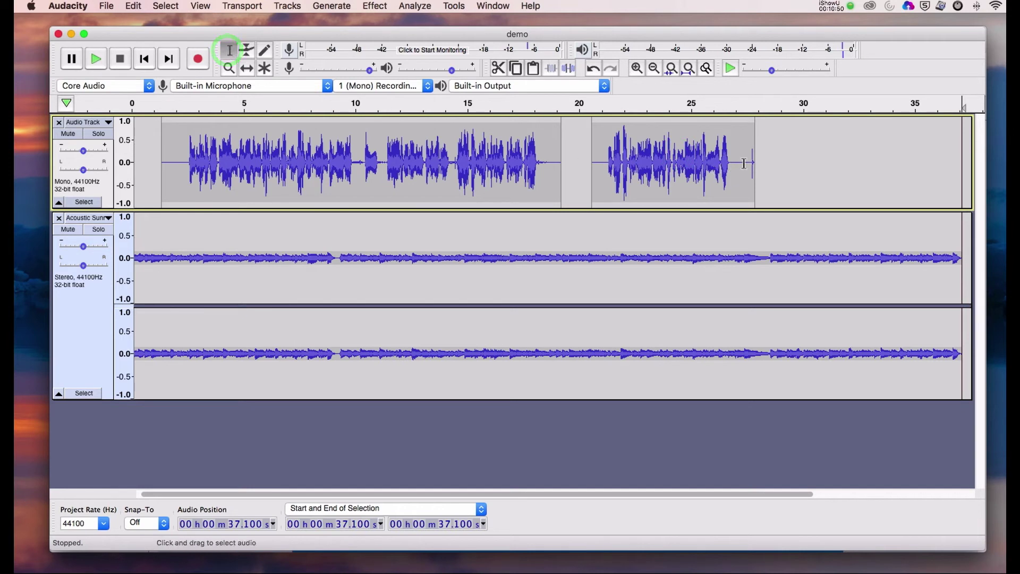
left_click_drag(741, 163, 760, 159)
key("Delete")
scroll(760, 161, "right", 3)
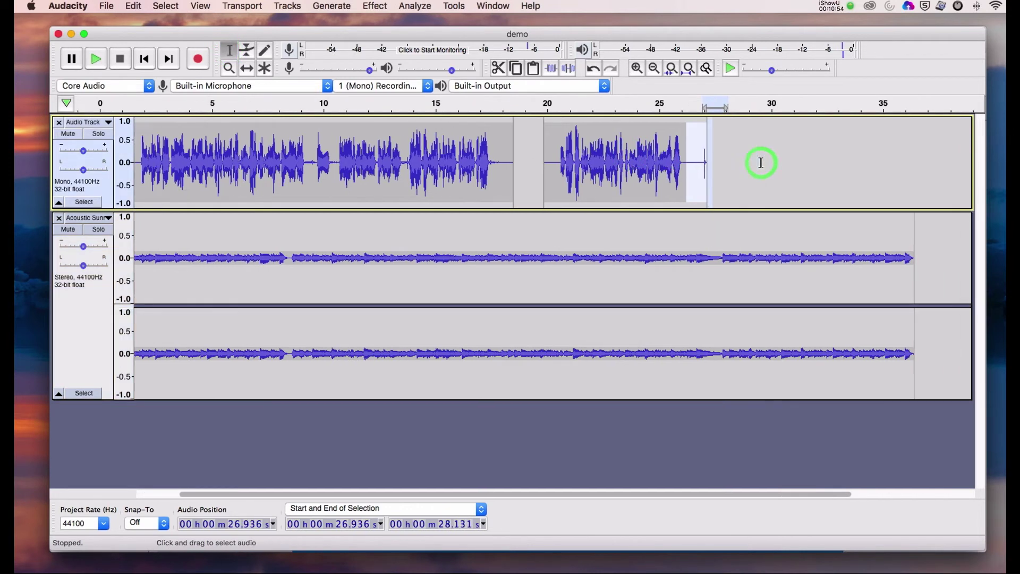
left_click_drag(559, 163, 521, 163)
key("Delete")
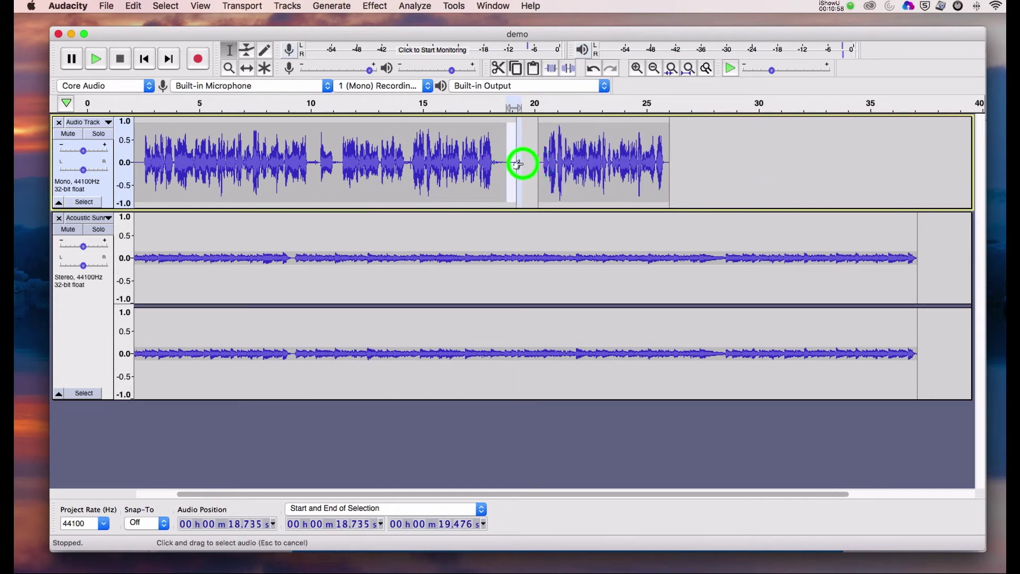
Step: Trim the trailing silence after about 18.7 seconds and the leading silence off the first narration clip
key("Delete")
left_click_drag(143, 165, 128, 164)
key("Delete")
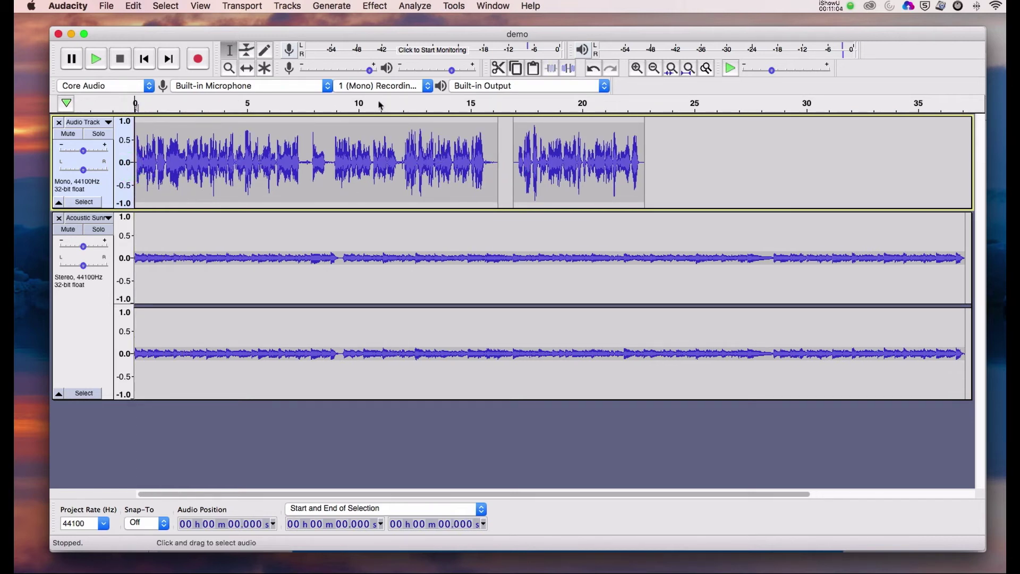
Step: Shift the second narration clip to start at about 20.1 seconds and the first clip to start at about 1.9 seconds
left_click(246, 68)
left_click_drag(598, 165, 669, 162)
left_click_drag(353, 155, 393, 156)
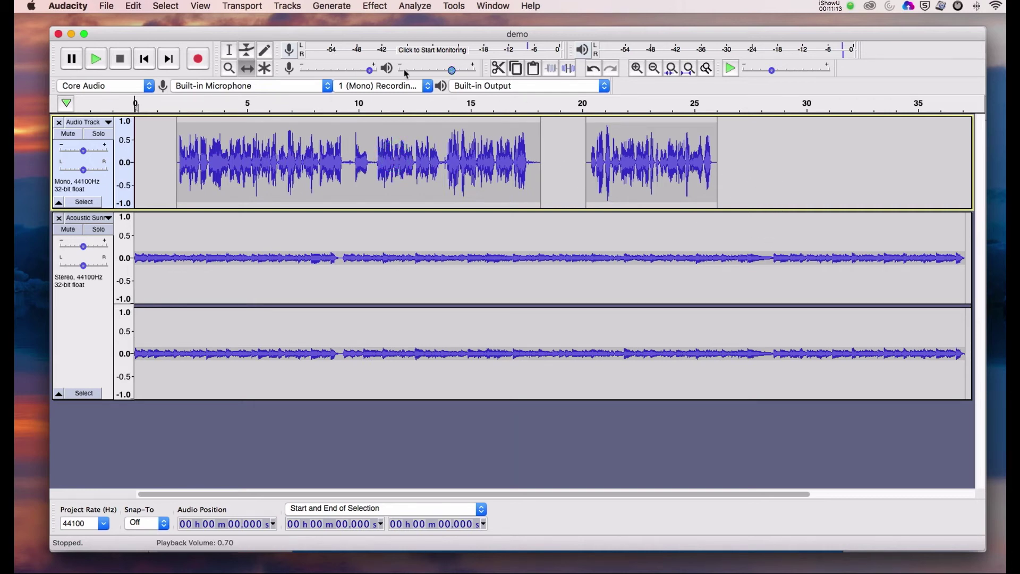
Step: Delete the background music from about 28.6 seconds to its end and fit the project in view
left_click(229, 50)
left_click_drag(775, 256, 976, 262)
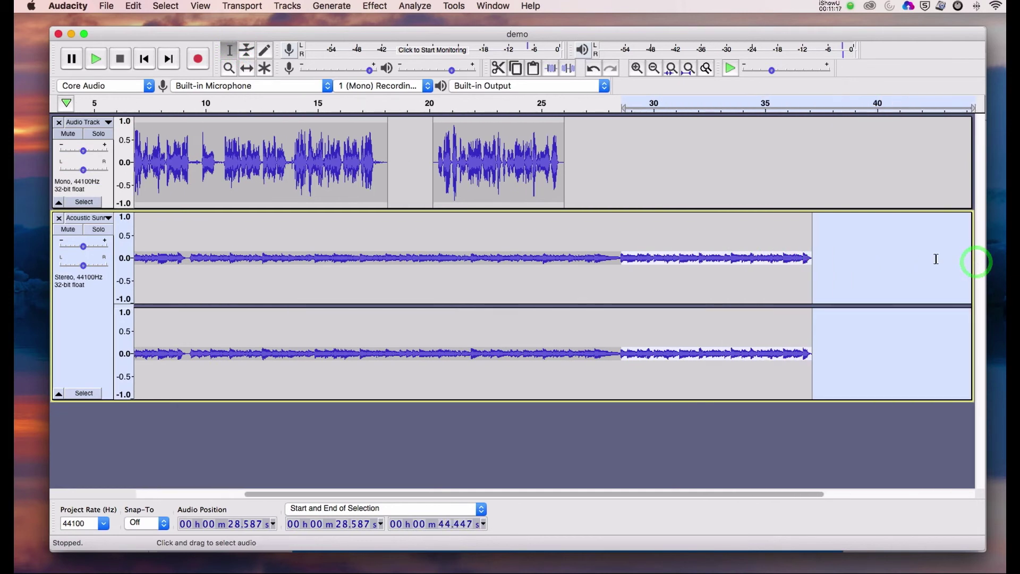
key("Delete")
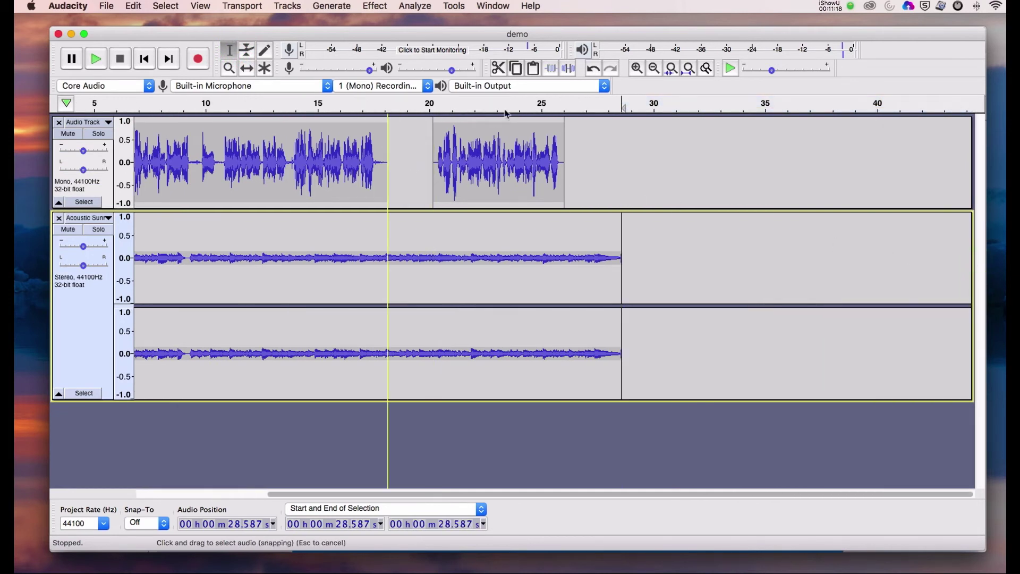
left_click(689, 68)
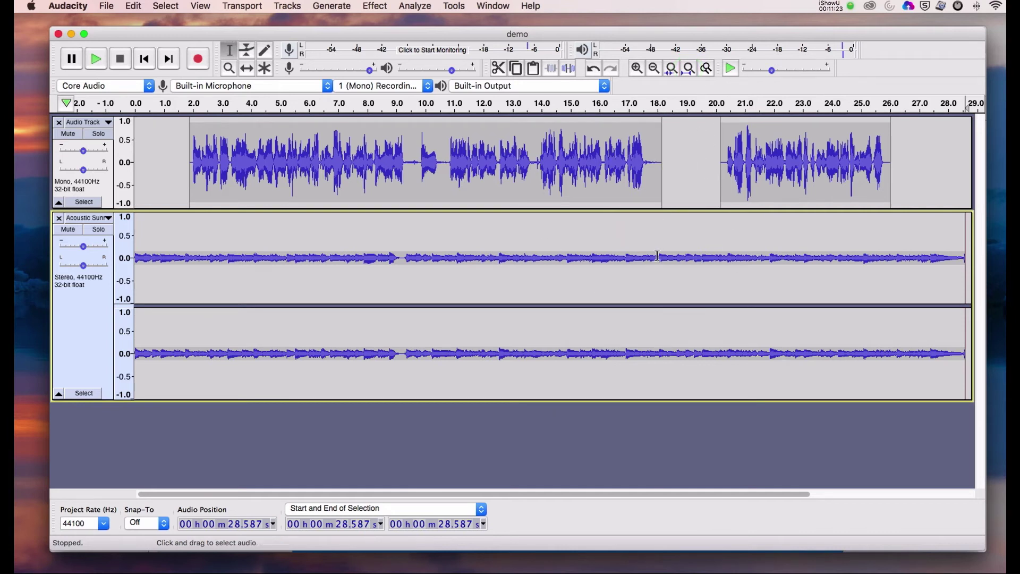
Step: Add envelope points to the background music around 18.1 and 20.2 seconds, at both edges of the gap between the narration clips
left_click(229, 51)
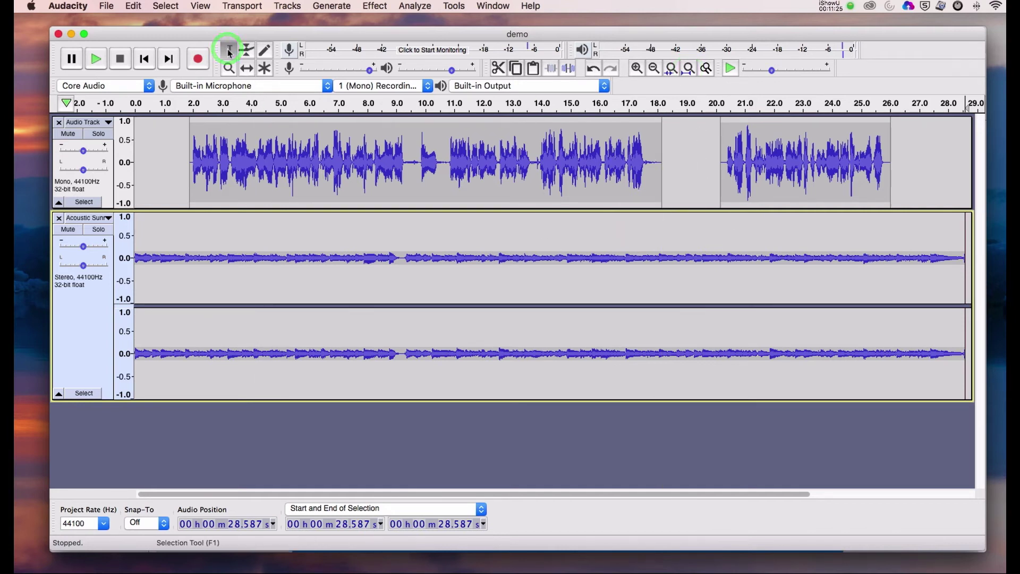
left_click(661, 257)
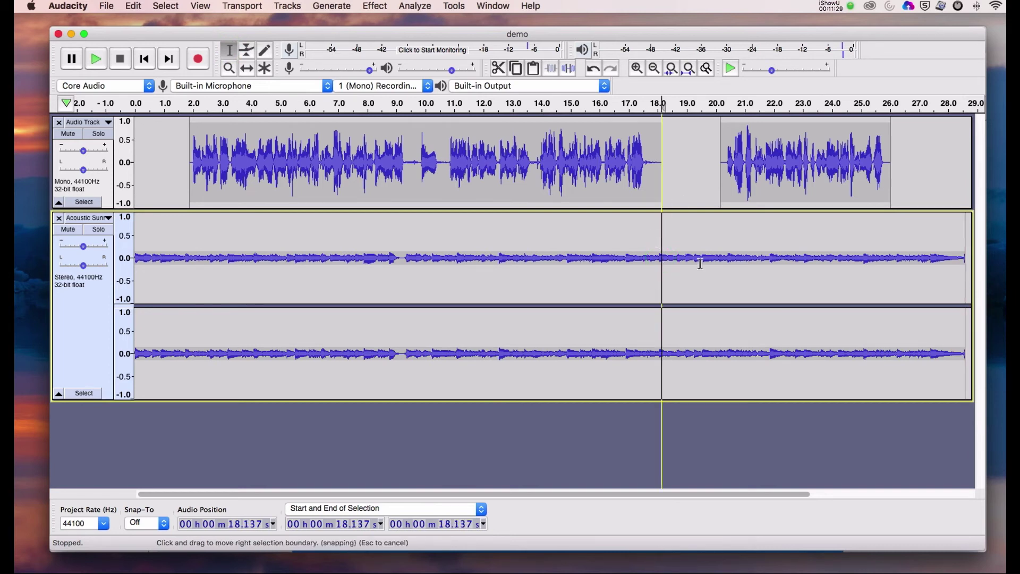
left_click(248, 51)
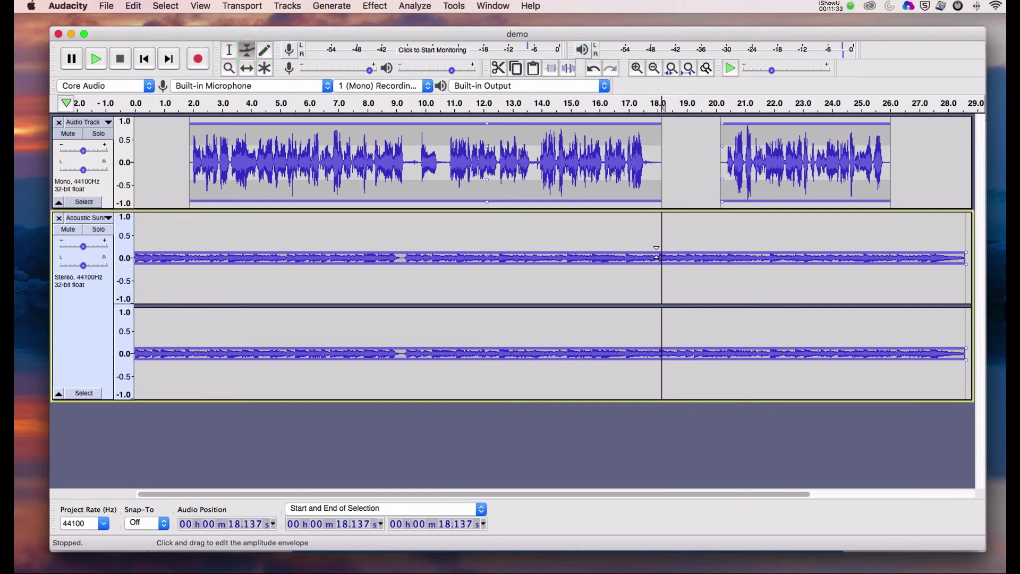
left_click(668, 253)
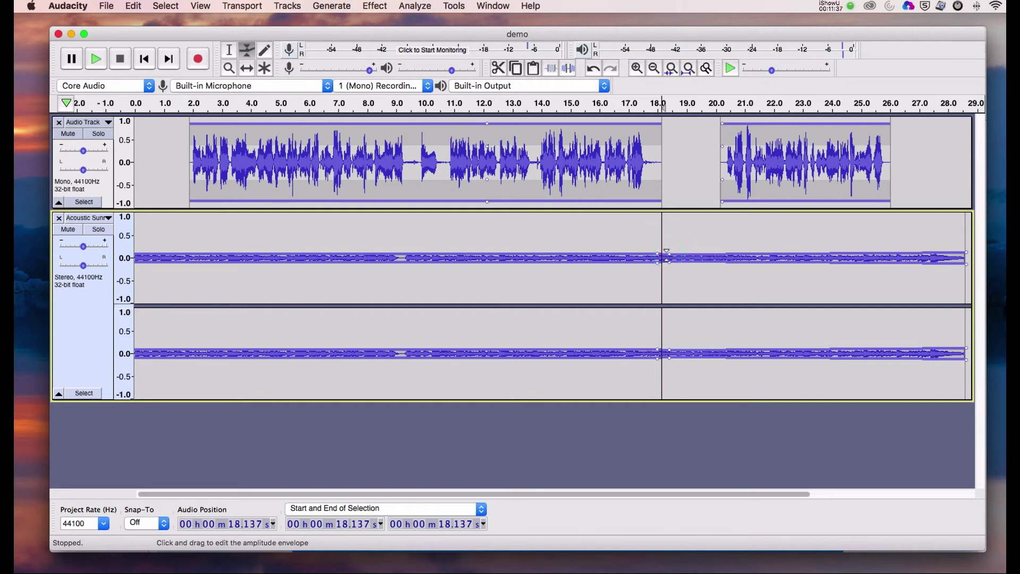
left_click(229, 51)
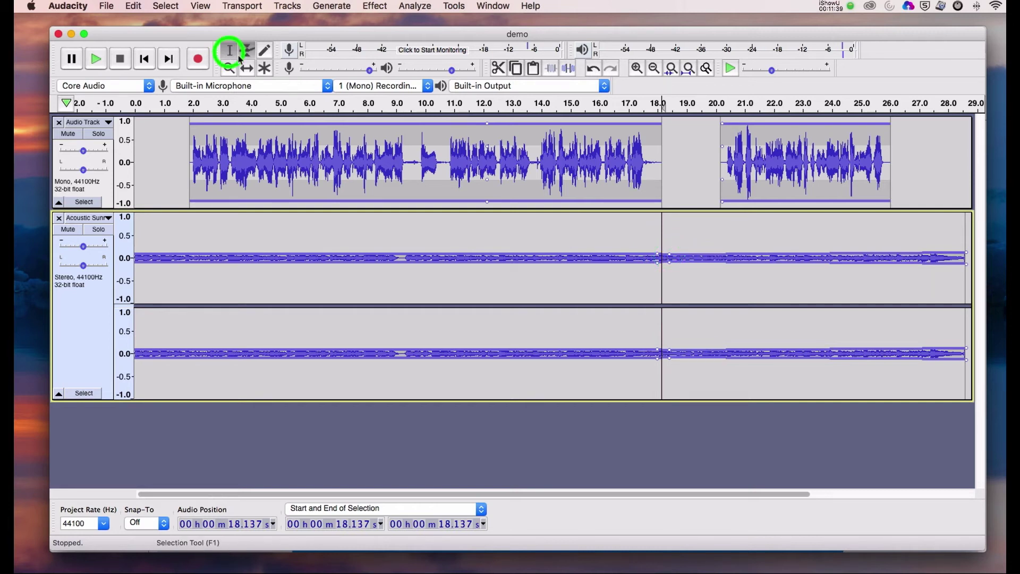
left_click(721, 247)
left_click(247, 51)
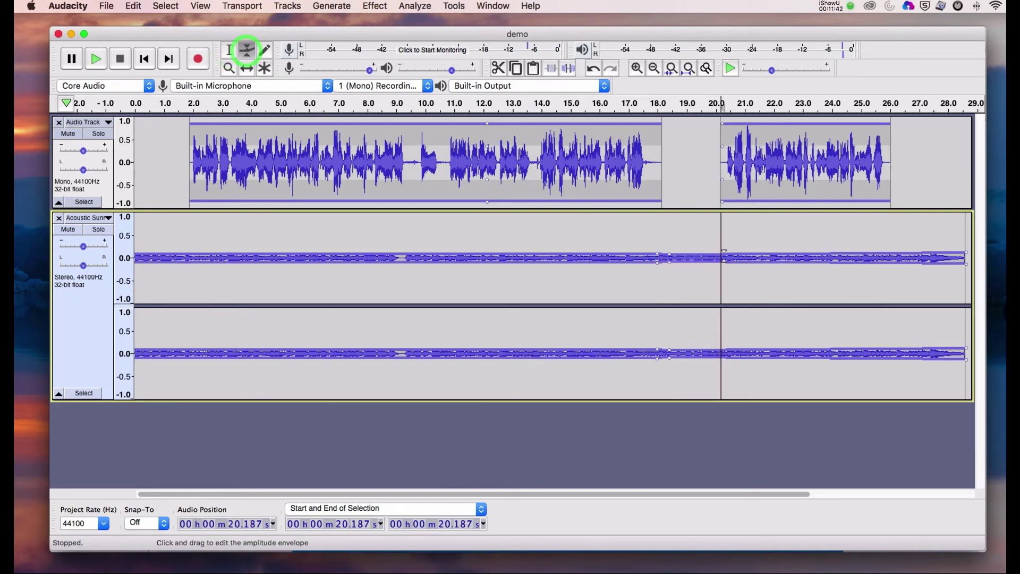
left_click(728, 253)
Step: Add envelope points to the music where the second narration clip ends, about 26 seconds, and where the first begins, about 1.9 seconds
left_click(230, 51)
left_click(890, 251)
left_click(190, 251)
key("F2")
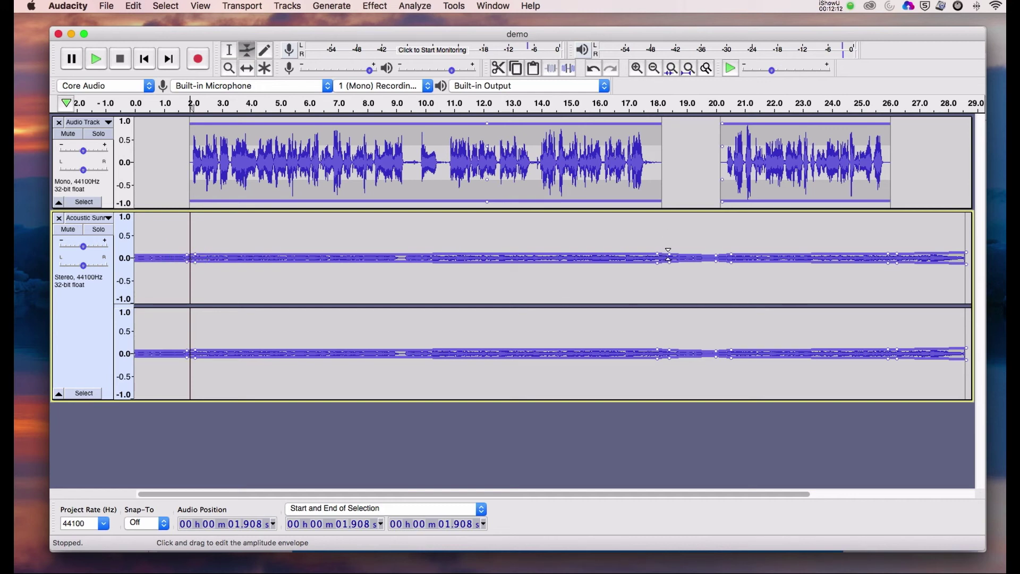
Step: Raise the music's volume envelope before, between and after the narration clips, with gradual fades at the clip edges
mouse_move(670, 254)
left_mouse_down()
mouse_move(674, 238)
mouse_move(713, 253)
mouse_move(711, 237)
mouse_move(673, 238)
left_mouse_up()
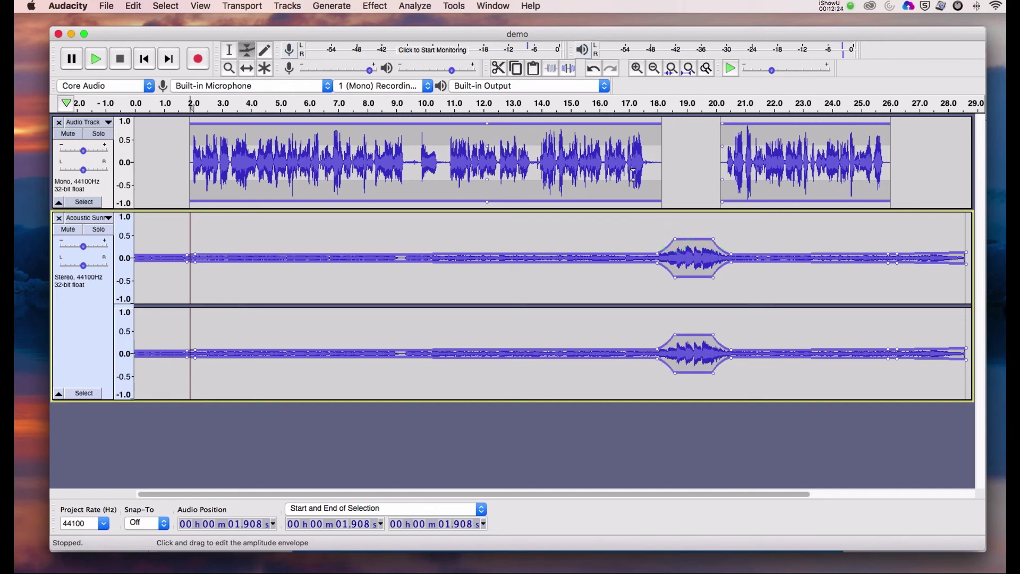
left_click_drag(658, 254, 647, 254)
left_click_drag(732, 254, 739, 253)
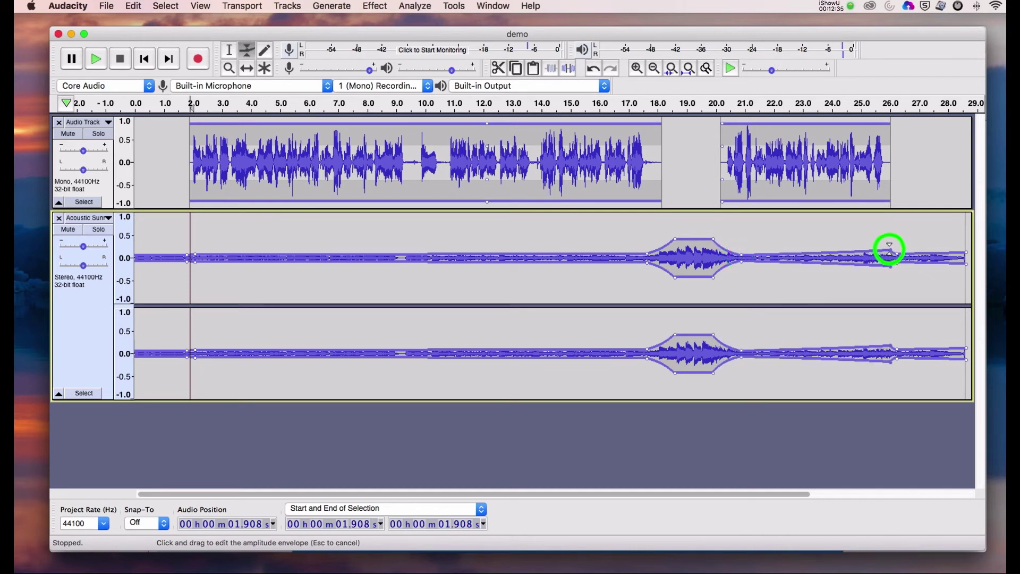
mouse_move(887, 246)
left_mouse_down()
mouse_move(897, 239)
mouse_move(879, 255)
left_mouse_up()
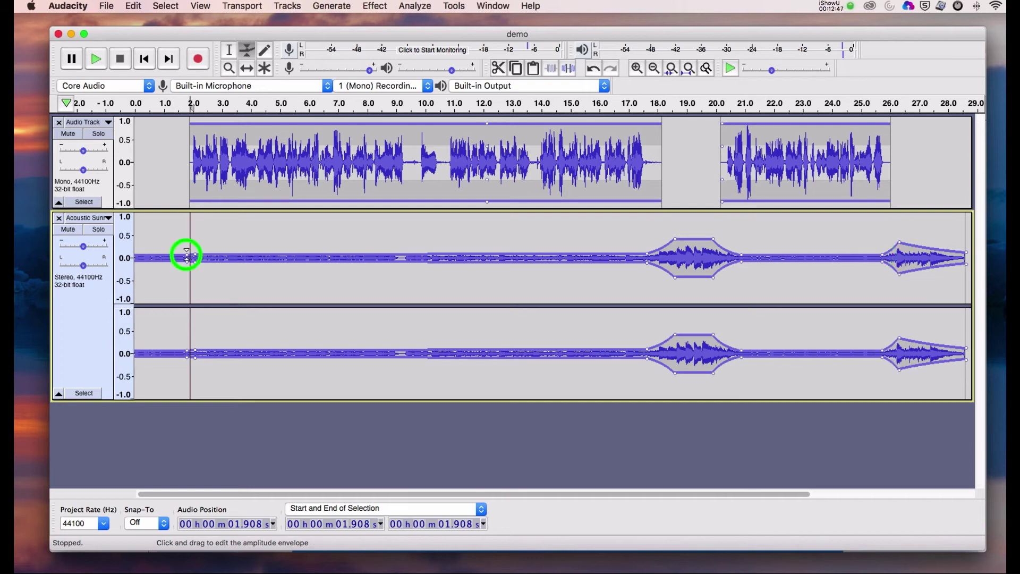
left_click_drag(186, 253, 181, 241)
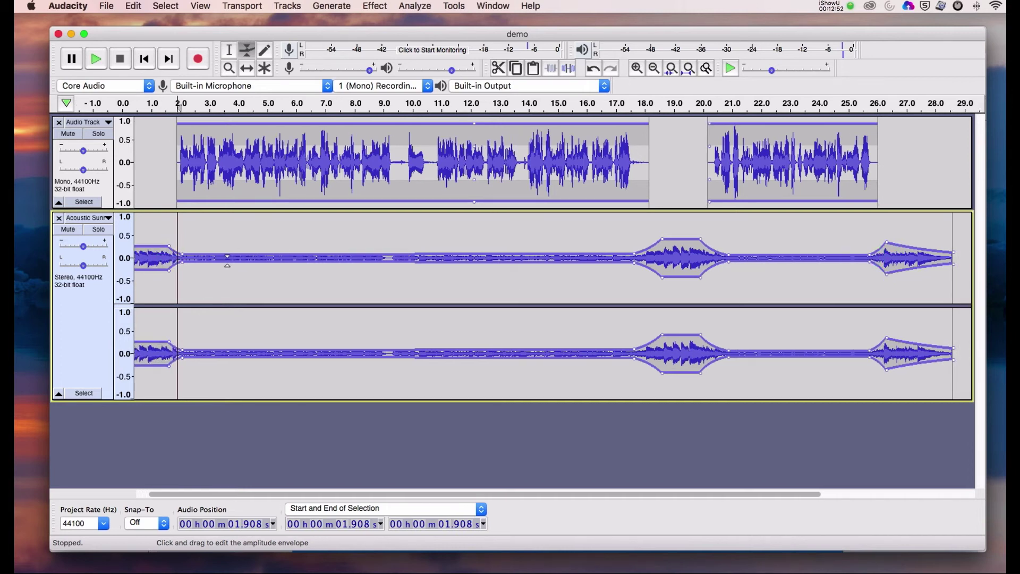
Step: Play the mix from about 0.8 seconds to check the music's volume changes around the narration
left_click(229, 50)
left_click(159, 173)
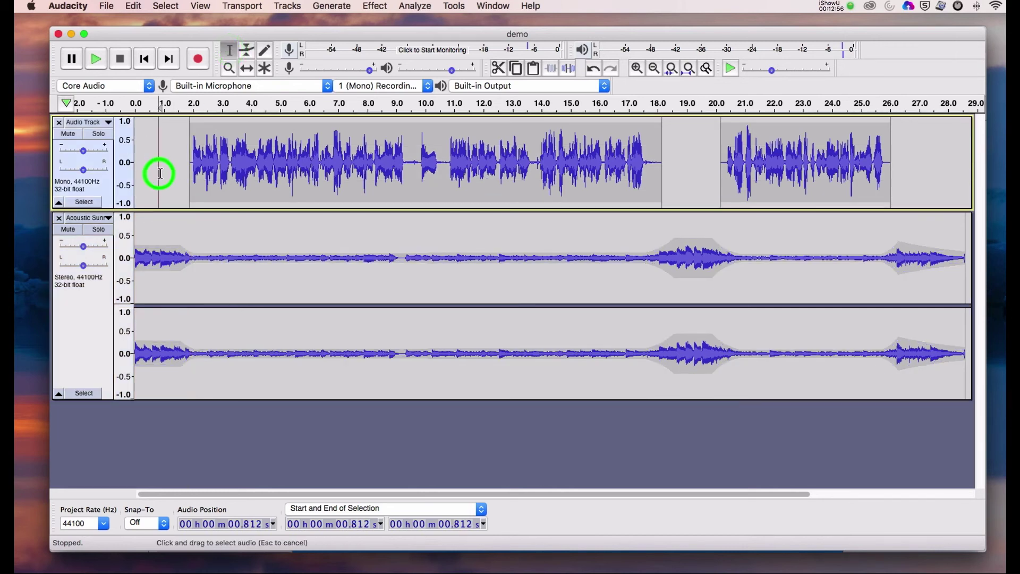
left_click(97, 59)
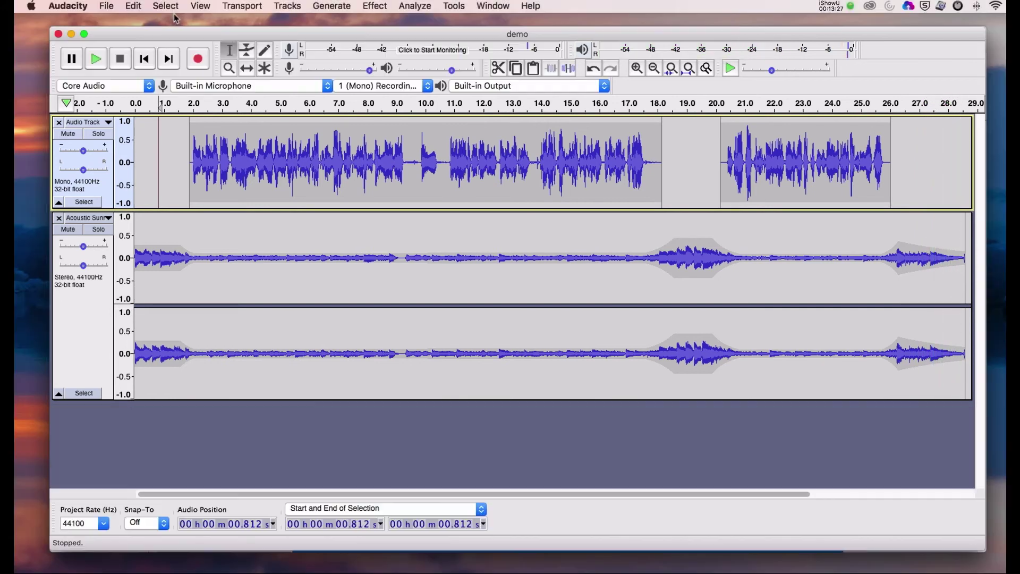
left_click(121, 59)
Step: Delete the tiny leftover sound at the very end of the background music, from about 28.52 seconds onward
left_click(638, 69)
left_click(638, 70)
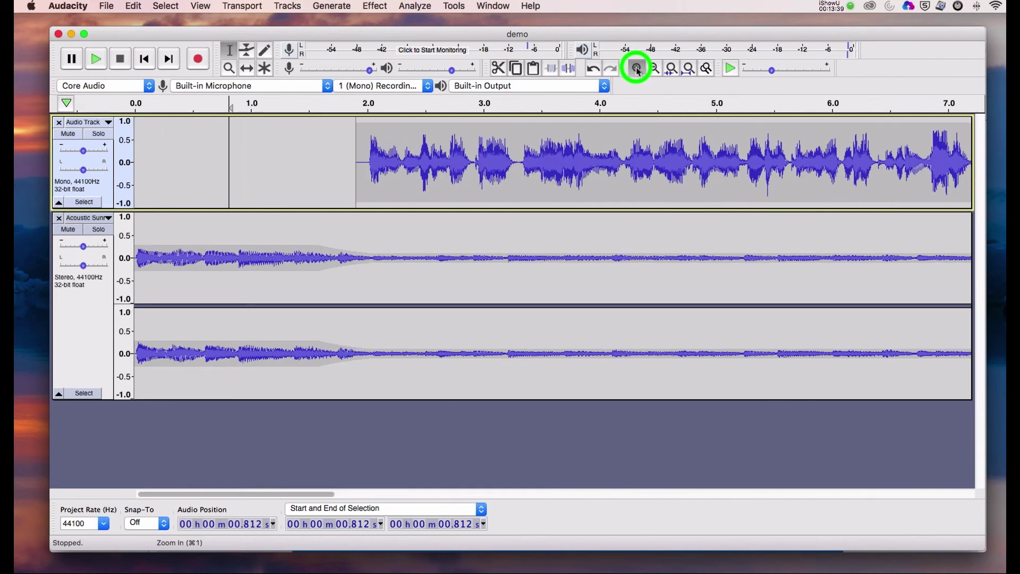
left_click(637, 69)
left_click(168, 60)
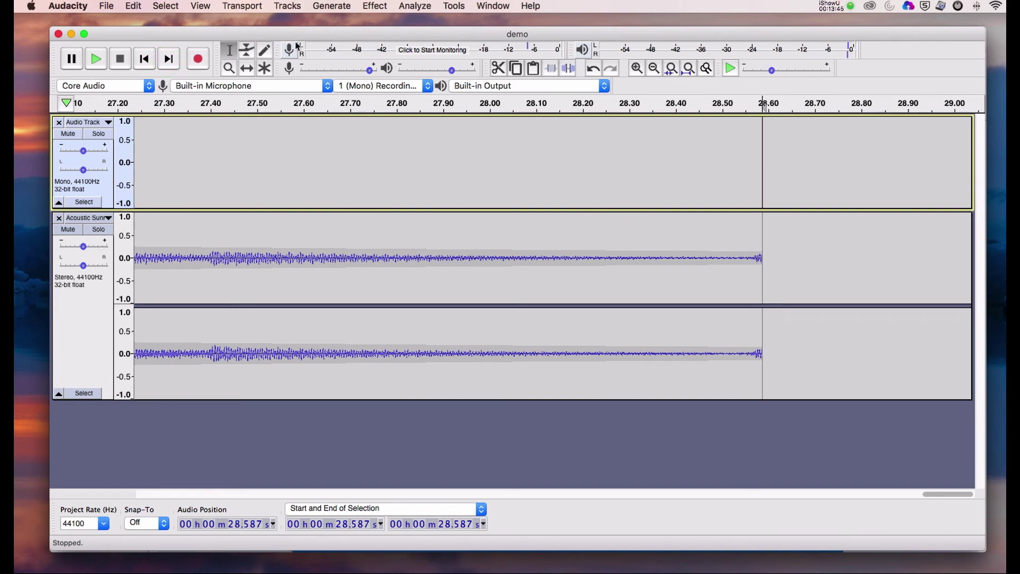
left_click_drag(734, 258, 764, 258)
key("Delete")
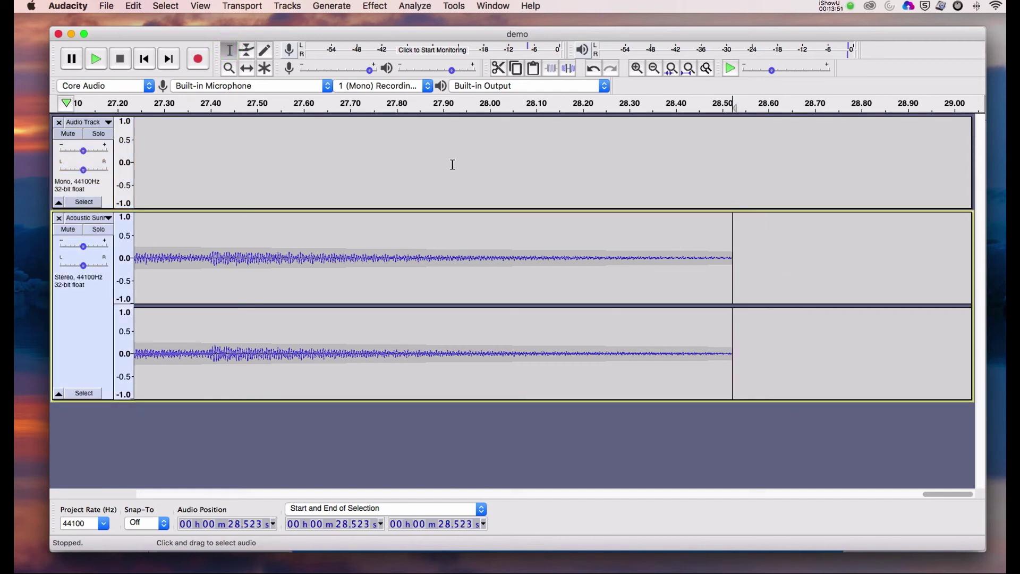
left_click(688, 70)
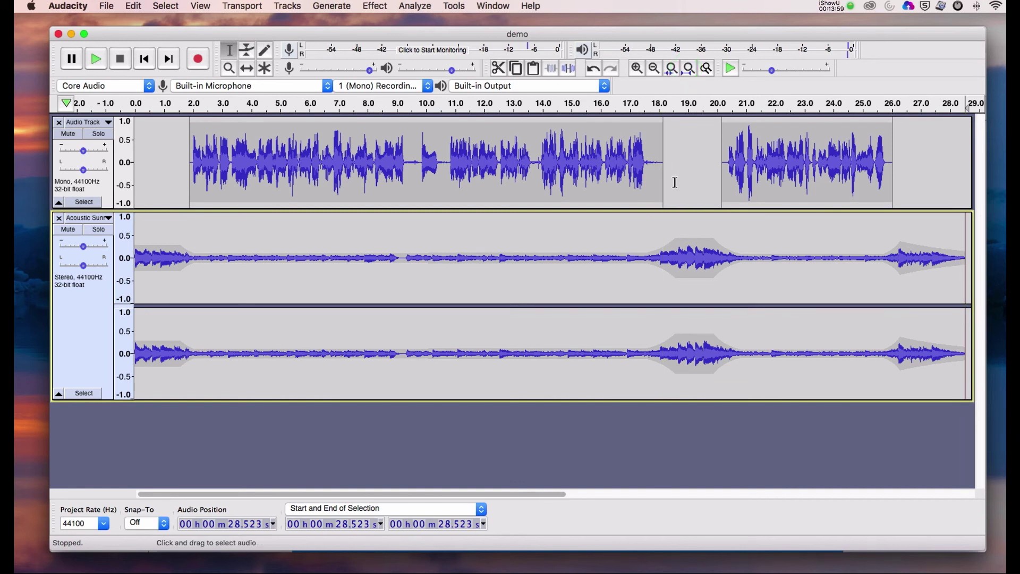
Step: Apply a Fade Out effect to the end of the background music, from about 27.54 seconds onward
left_click(231, 50)
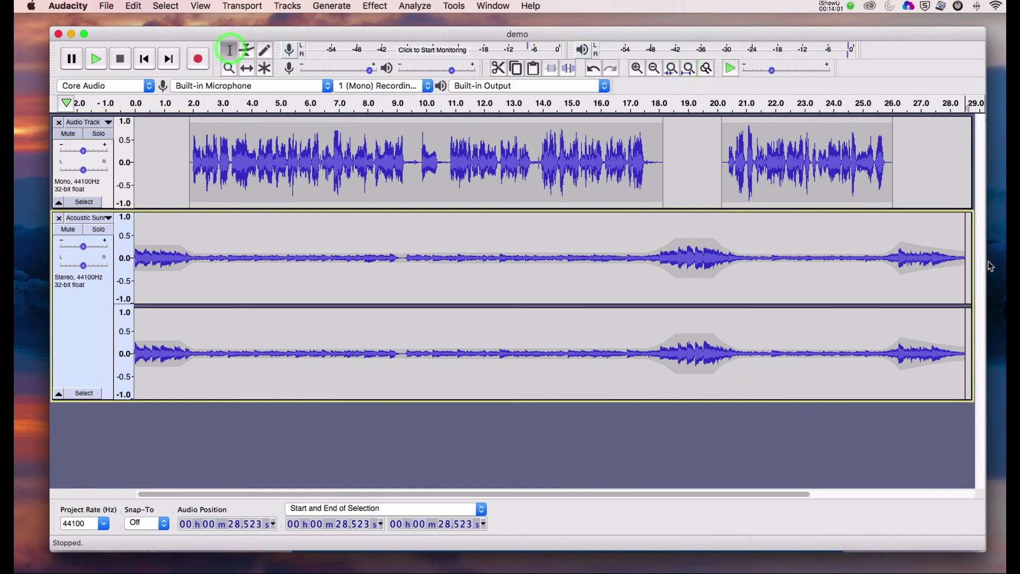
left_click_drag(968, 257, 937, 258)
left_click(380, 6)
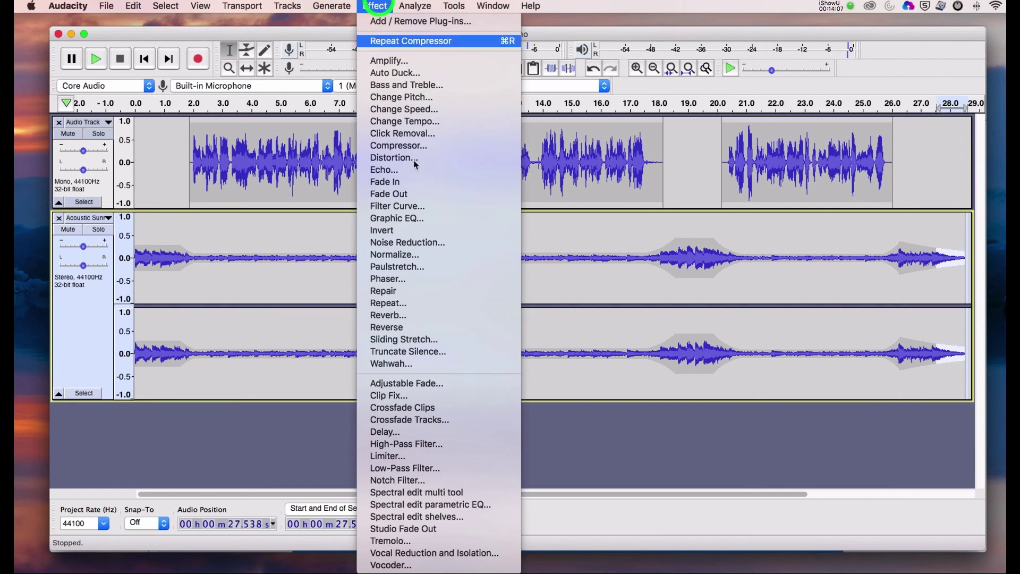
left_click(418, 194)
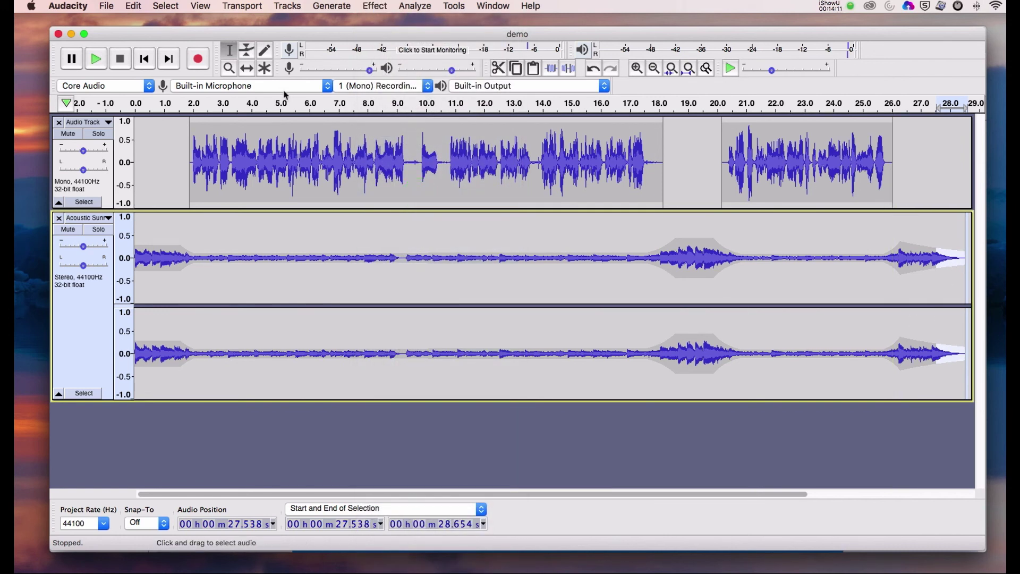
Step: Play the mix from about 24.9 seconds to check the music's faded ending
left_click(229, 51)
left_click(860, 221)
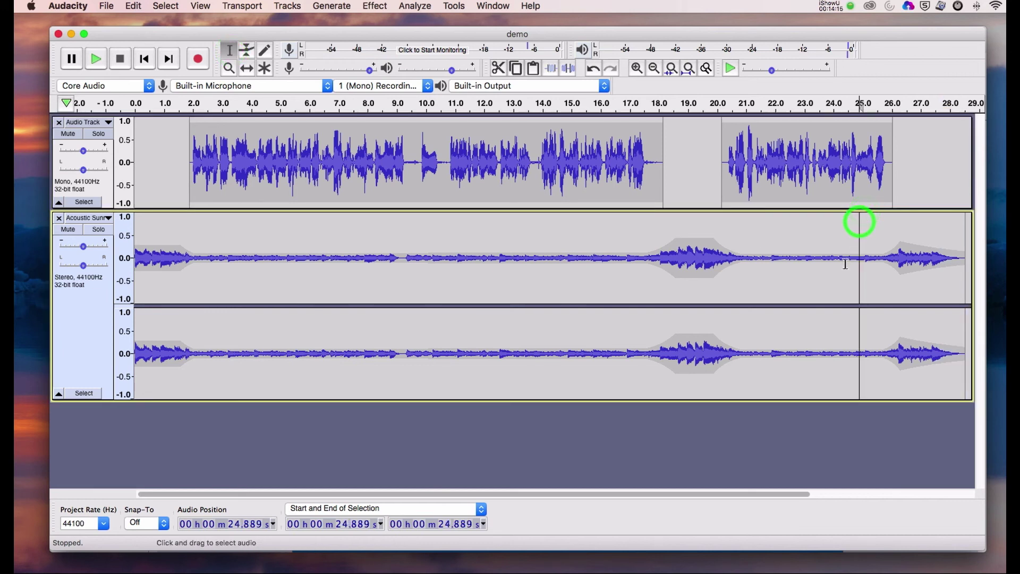
left_click(96, 60)
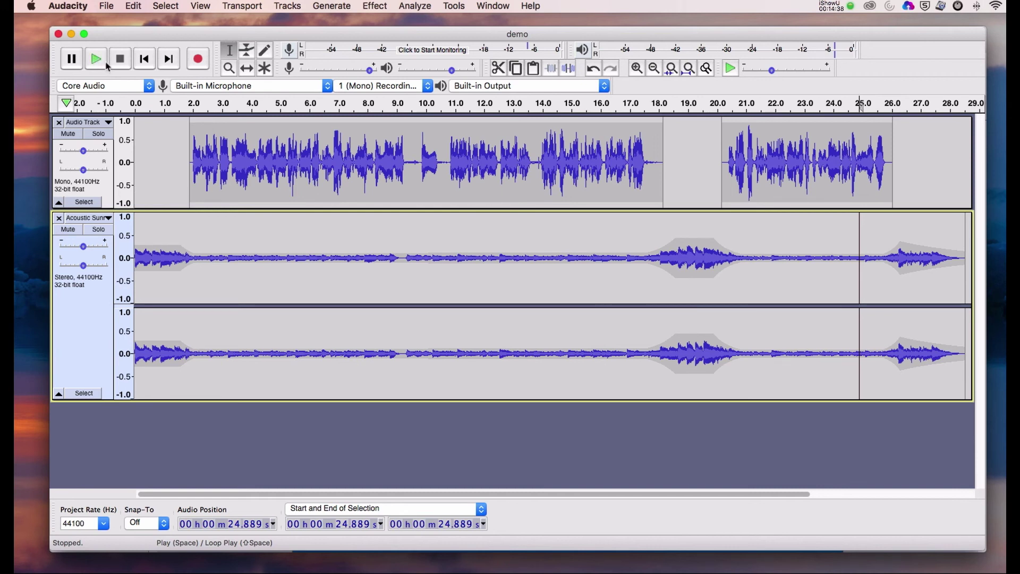
Step: Save the changes to the current project
left_click(113, 7)
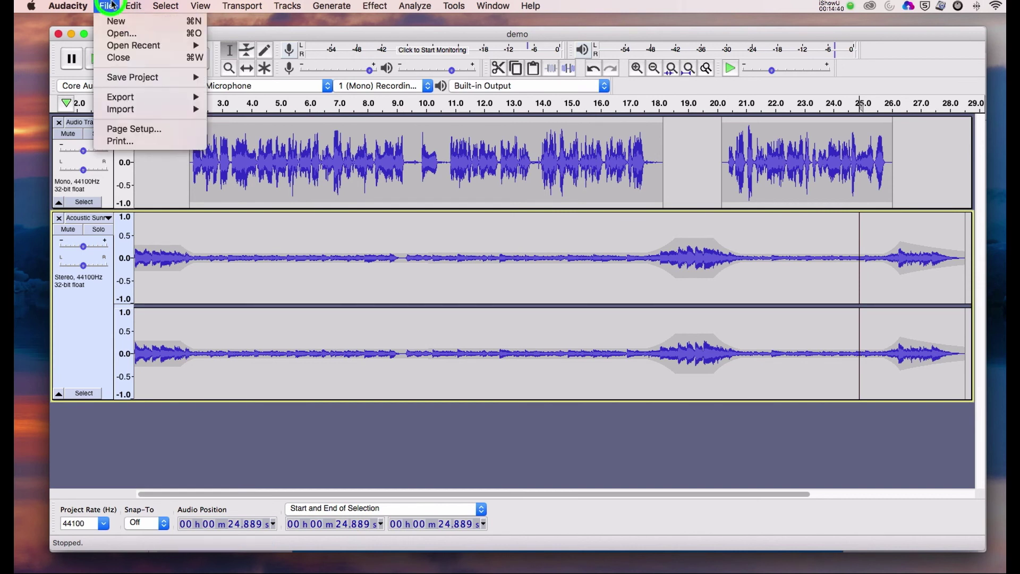
mouse_move(136, 77)
left_click(246, 78)
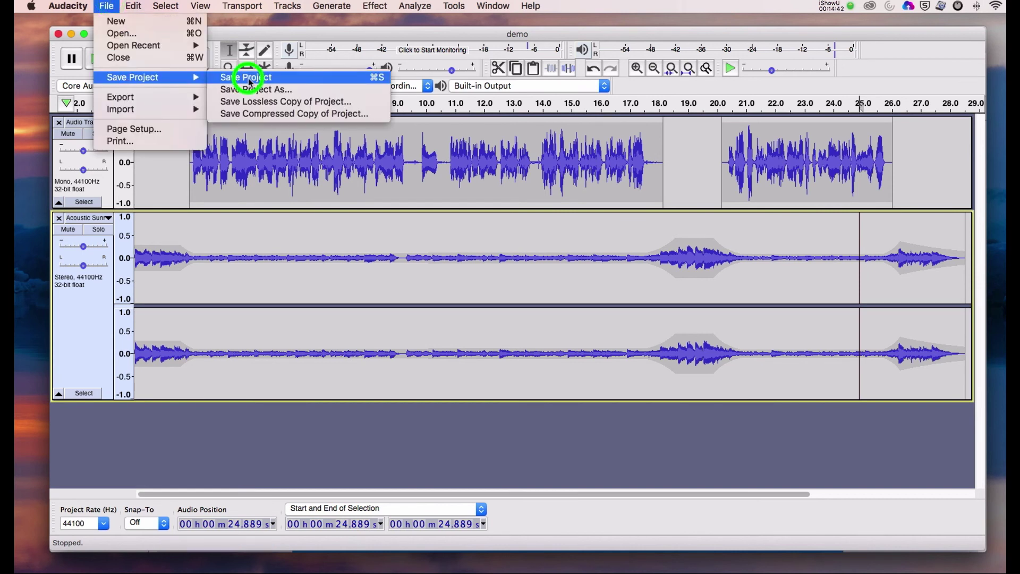
Step: Set up an audio export named demo in the exports folder, with AIFF (Apple) signed 16-bit PCM as the file type
left_click(107, 5)
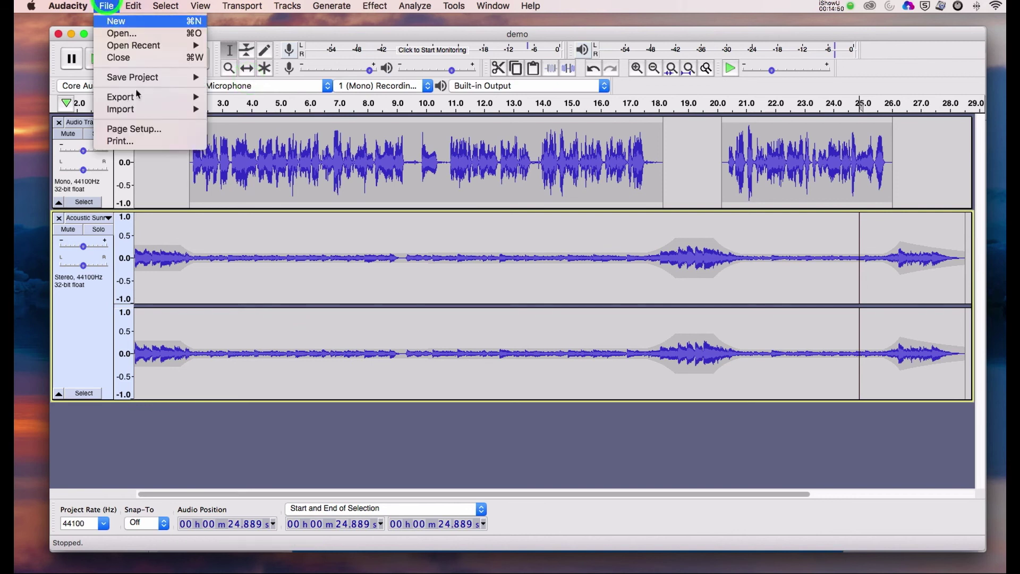
mouse_move(140, 100)
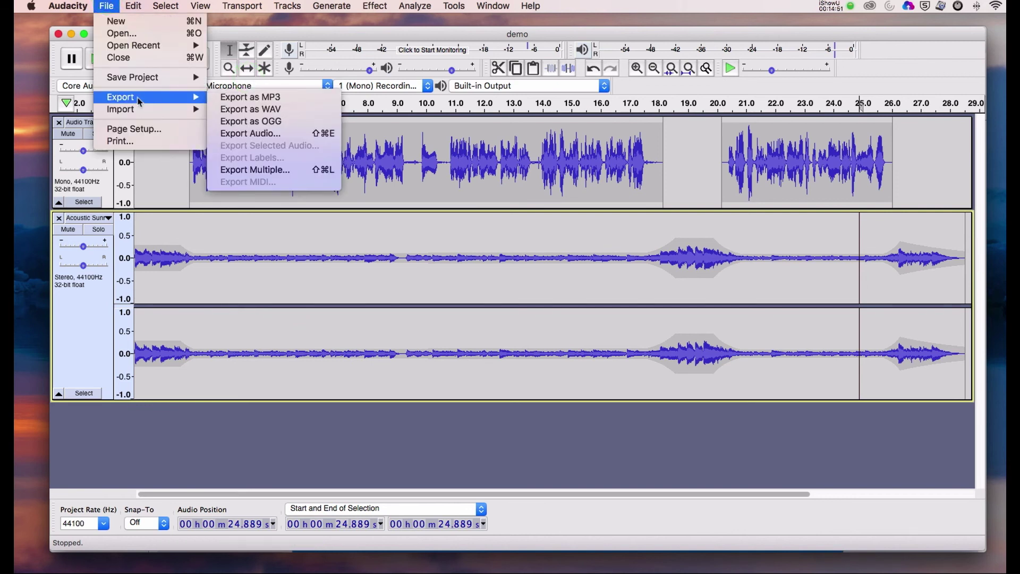
left_click(250, 110)
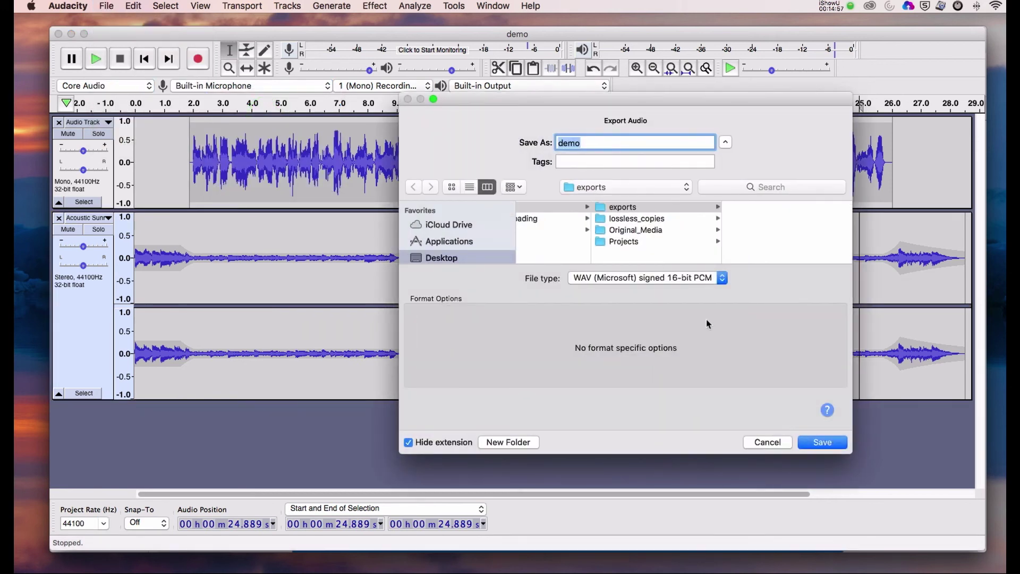
left_click(723, 280)
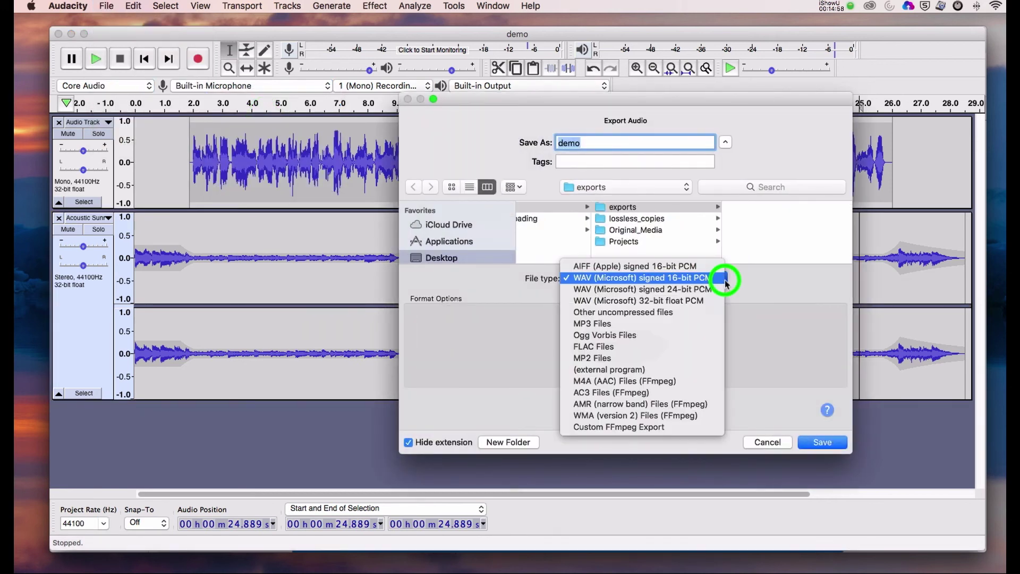
left_click(678, 269)
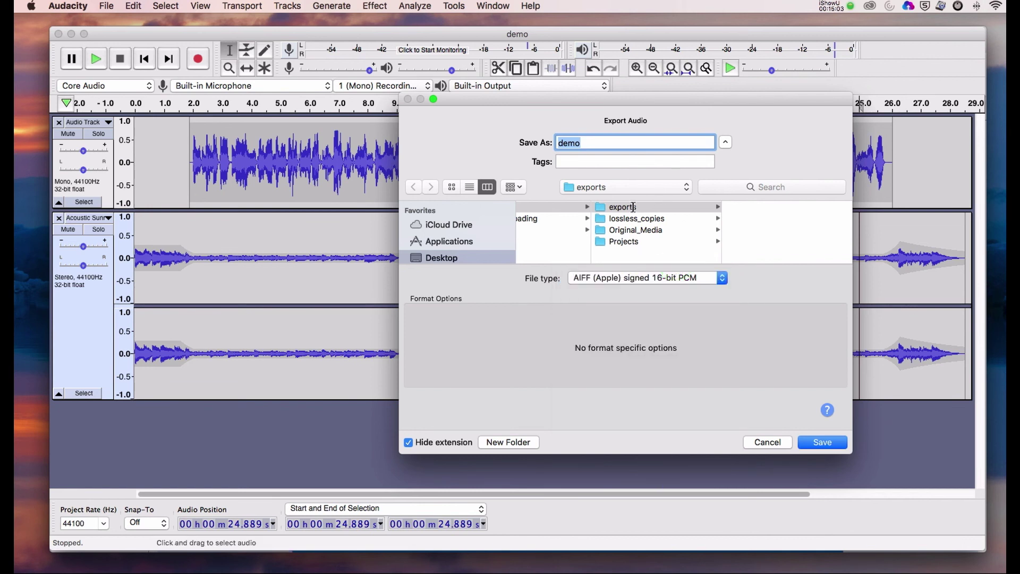
double_click(585, 142)
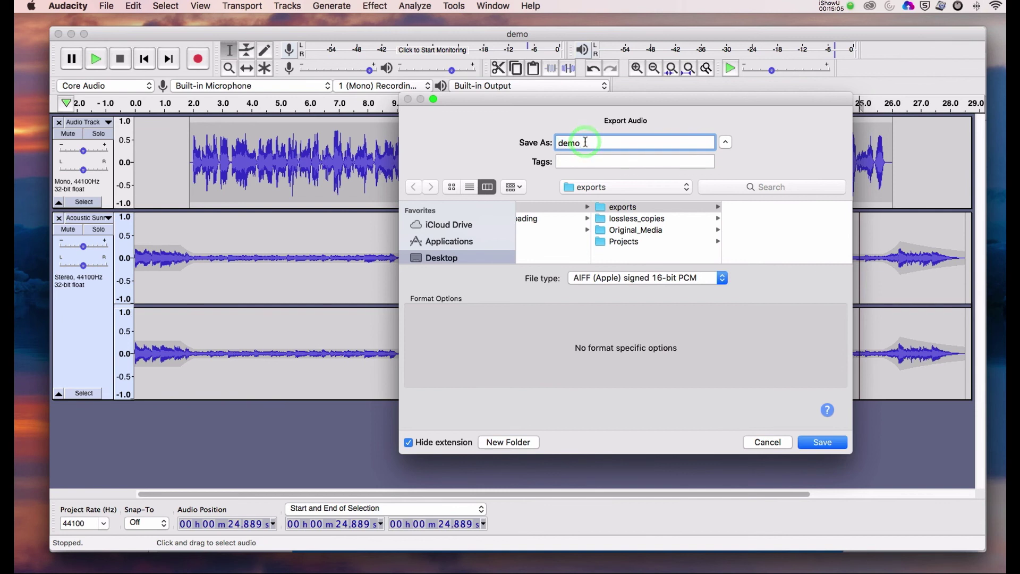
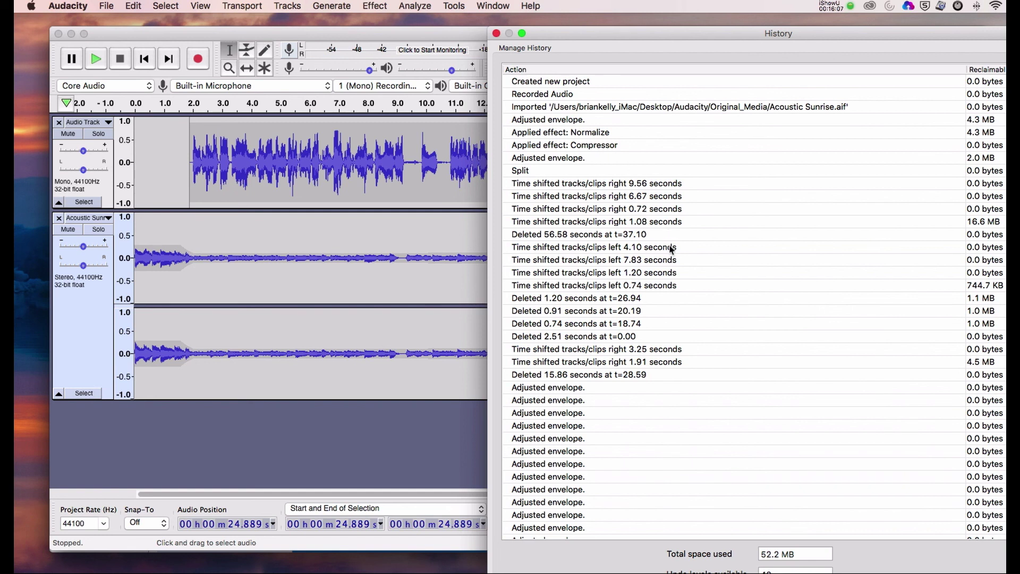
Step: Step back through the project history to the music import, the recorded audio and the 1.20-second deletion, and restore the final Fade Out state
left_click_drag(634, 33, 700, 21)
scroll(696, 144, "up", 3)
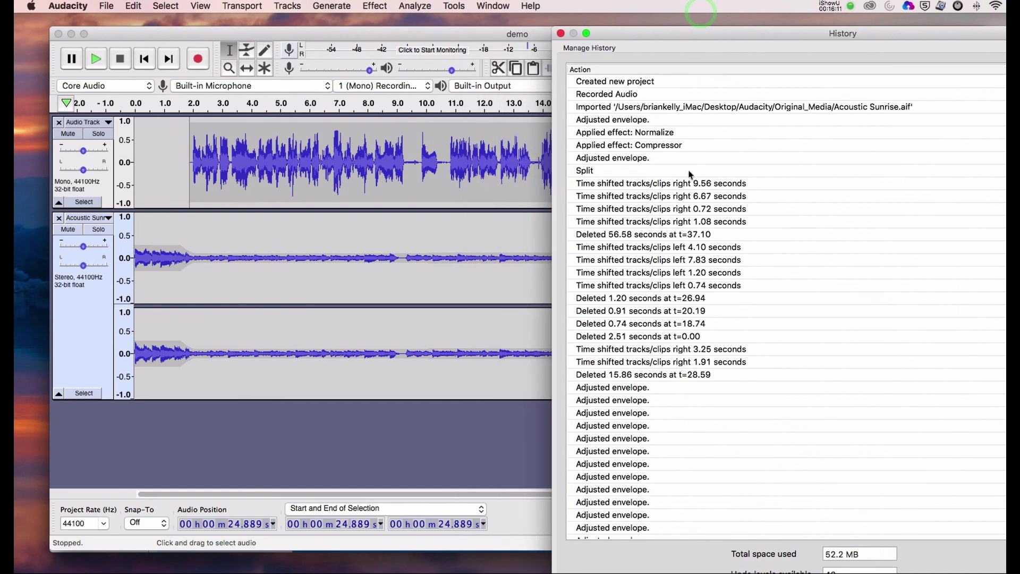
left_click(624, 109)
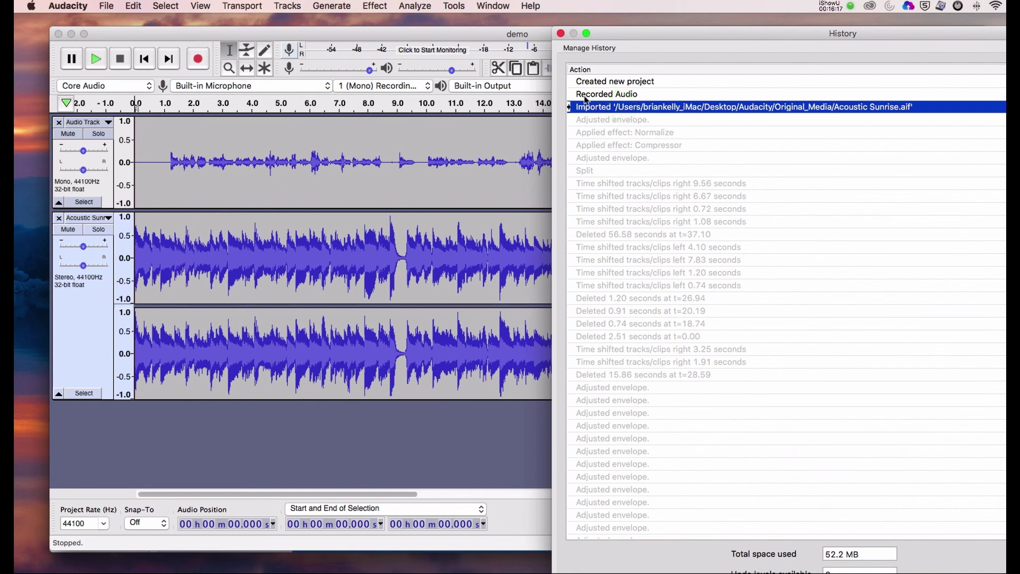
left_click(624, 95)
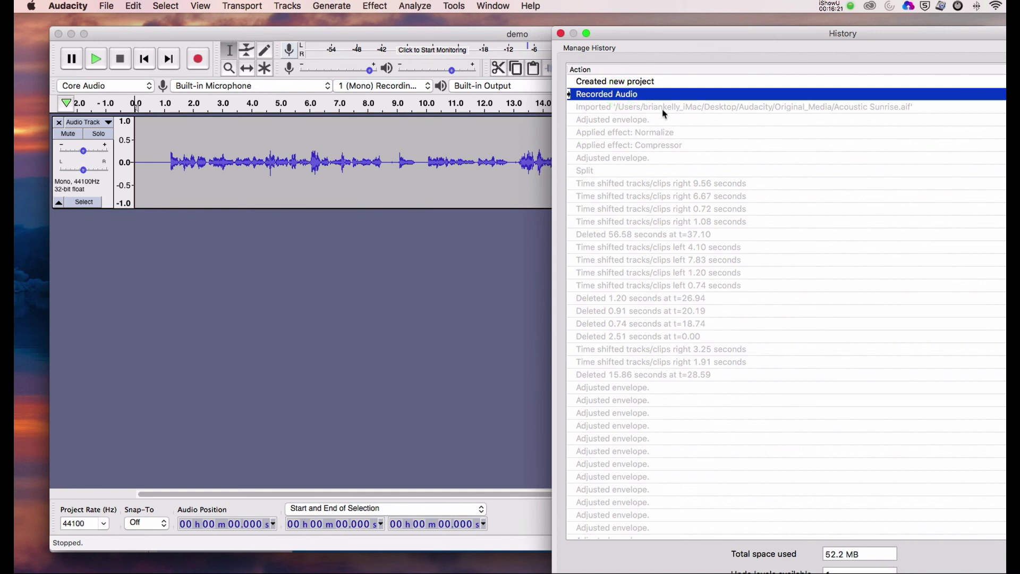
left_click(654, 221)
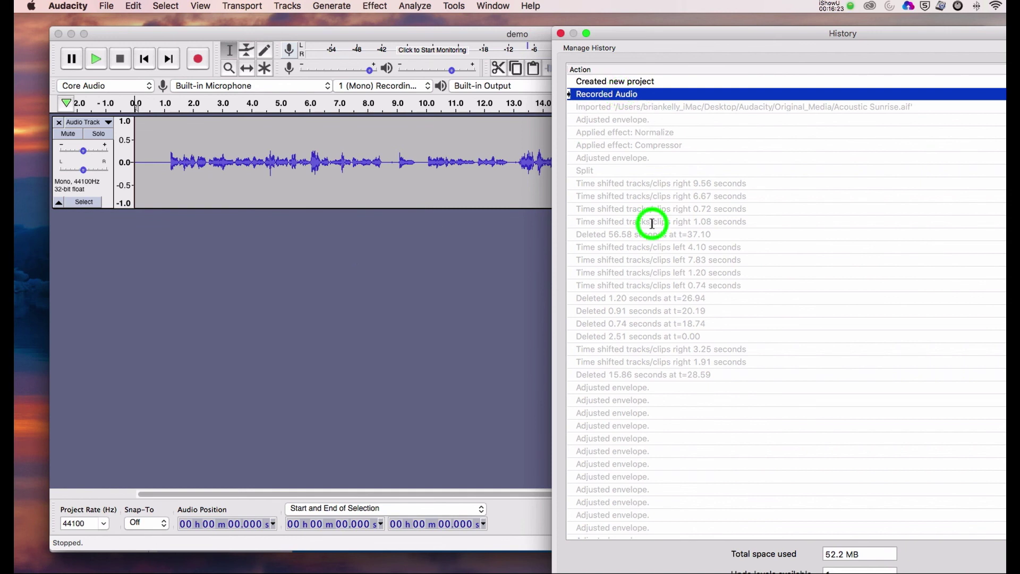
left_click(655, 302)
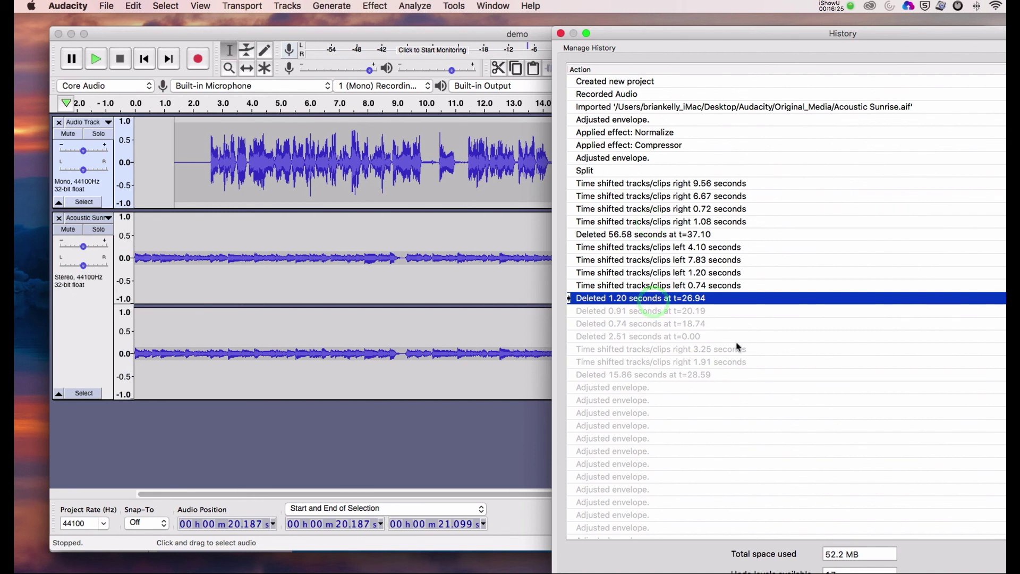
scroll(738, 348, "down", 4)
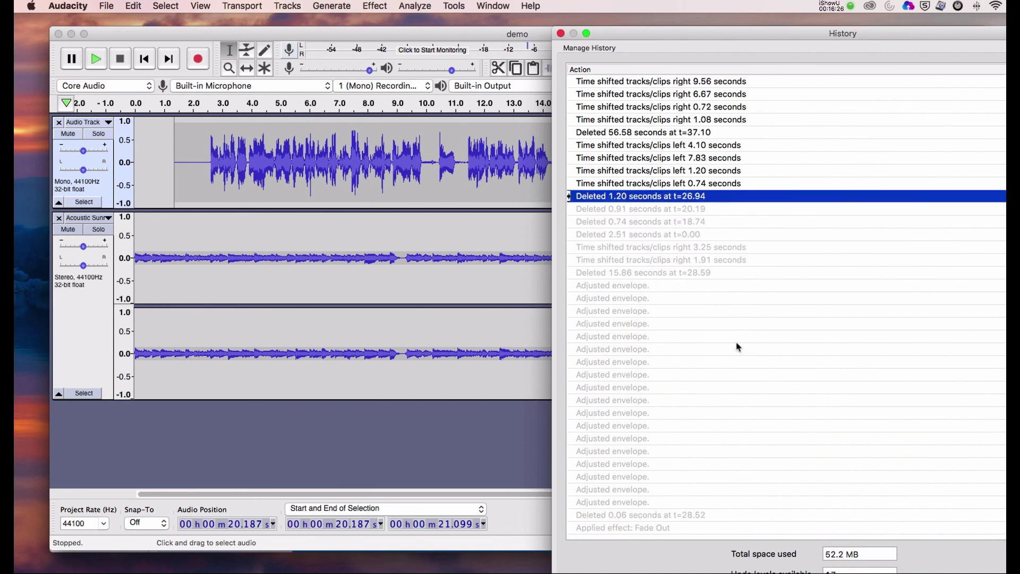
left_click(648, 529)
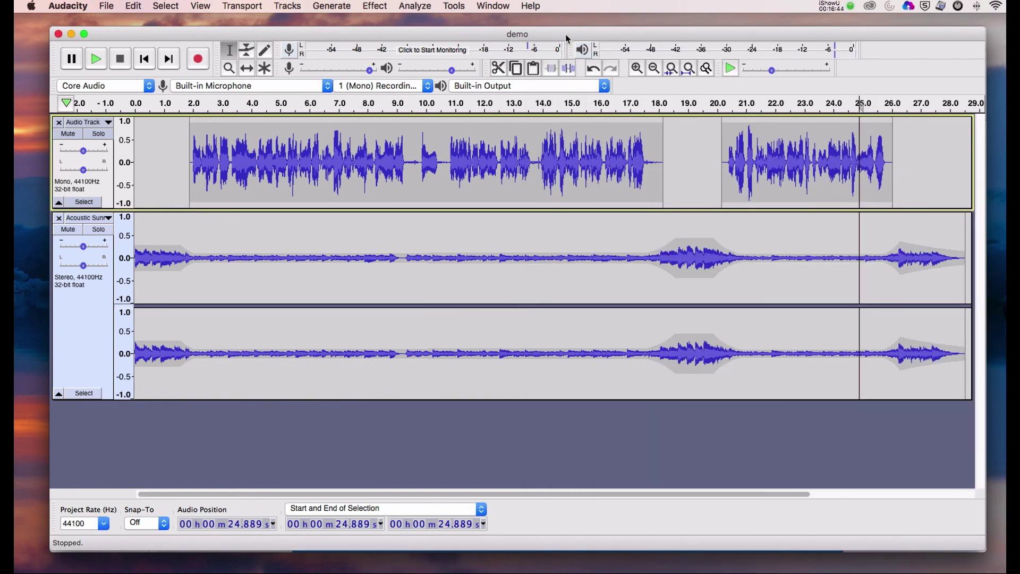
Step: Look at the project saving options, including the lossless and compressed copies
left_click(565, 35)
left_click(109, 6)
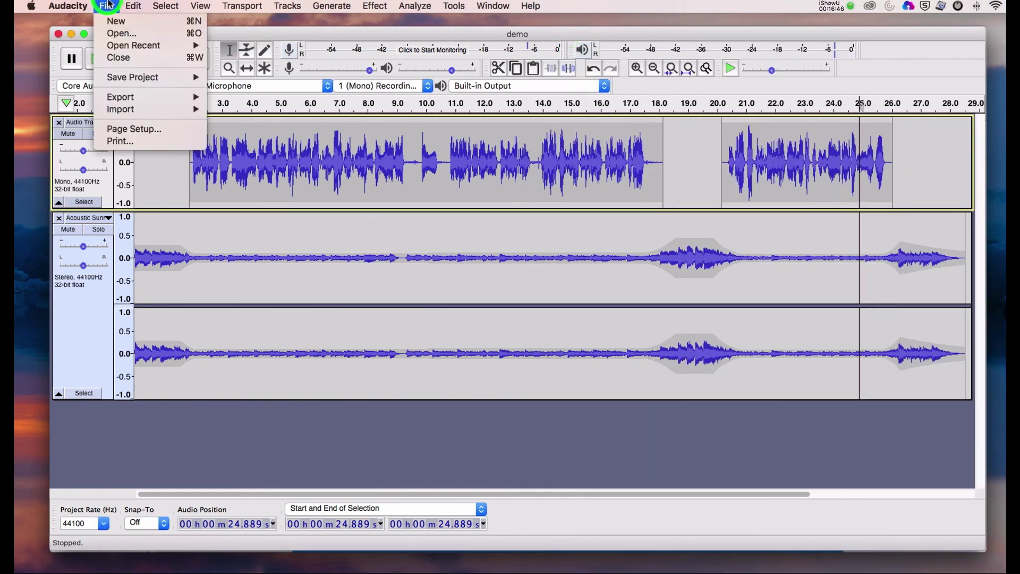
mouse_move(132, 81)
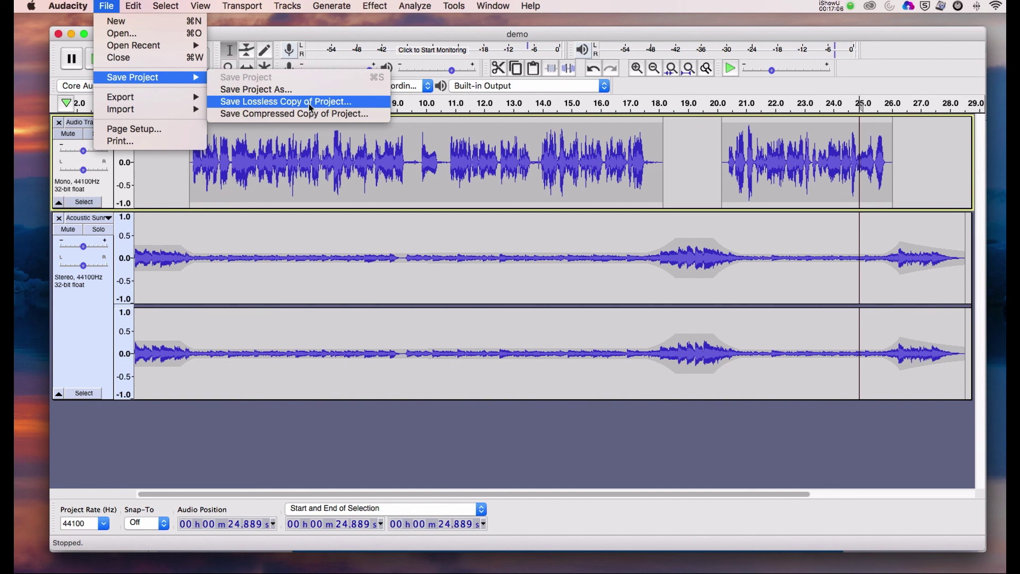
left_click(106, 5)
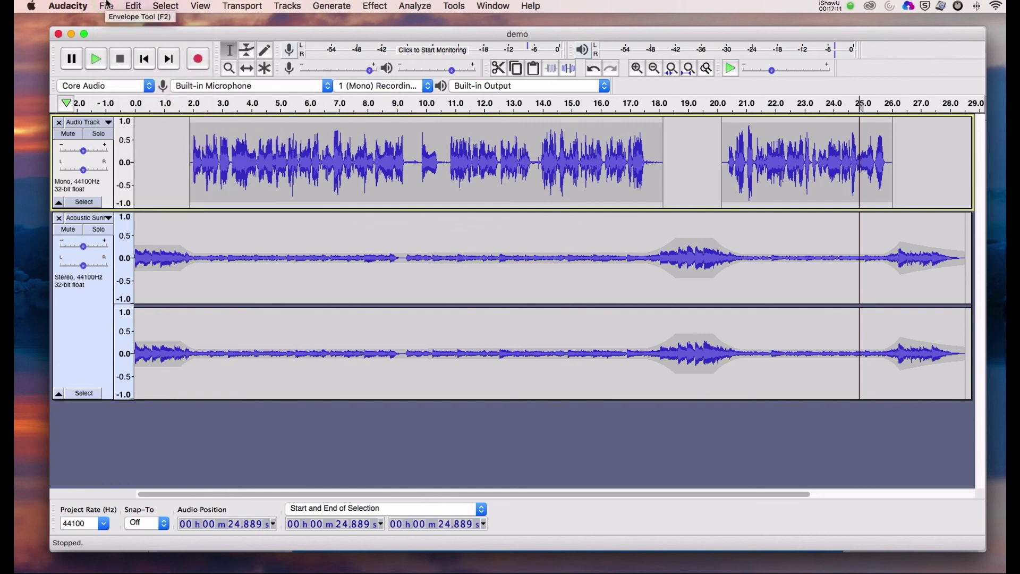